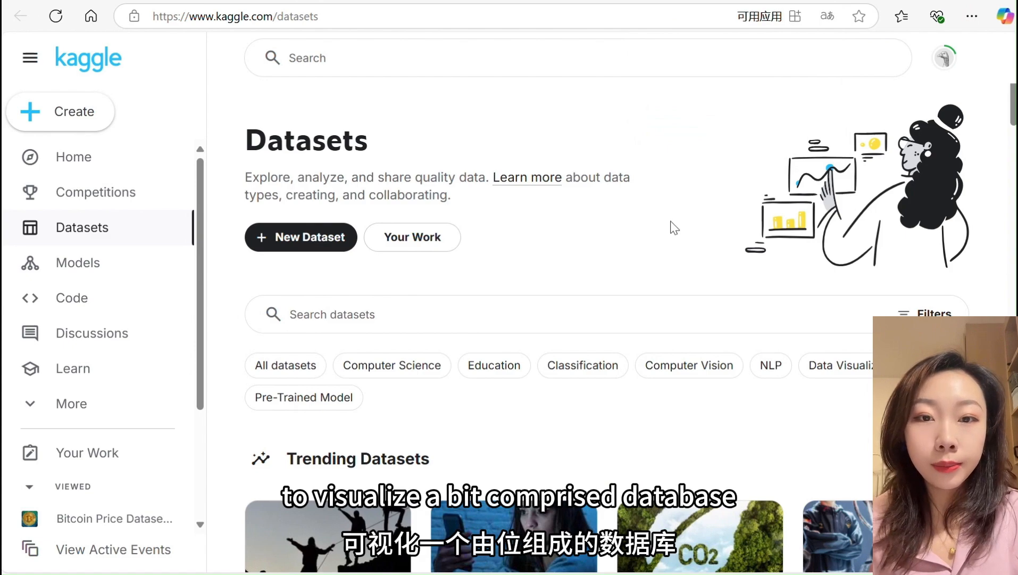
# Search Kaggle for "Bitcoin Price Dataset (2017-2023)" and open that dataset's page
pyautogui.scroll(-3, 501, 292)
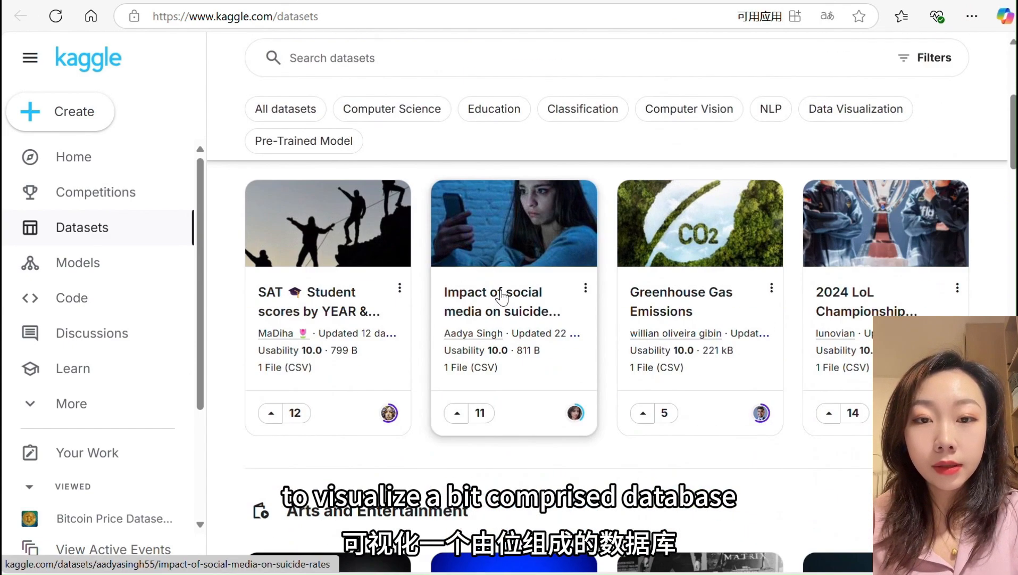
pyautogui.scroll(3, 497, 292)
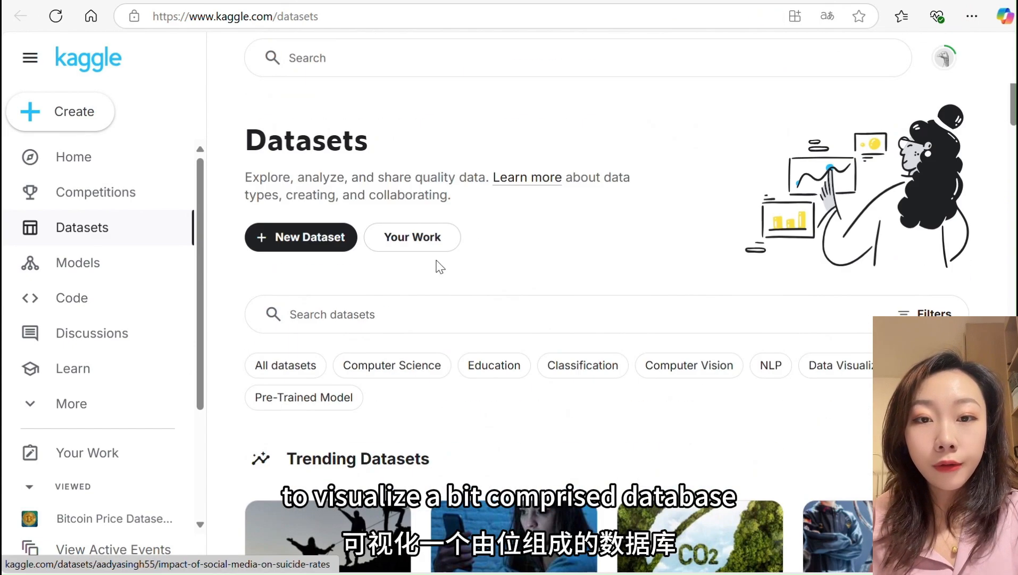
pyautogui.click(309, 60)
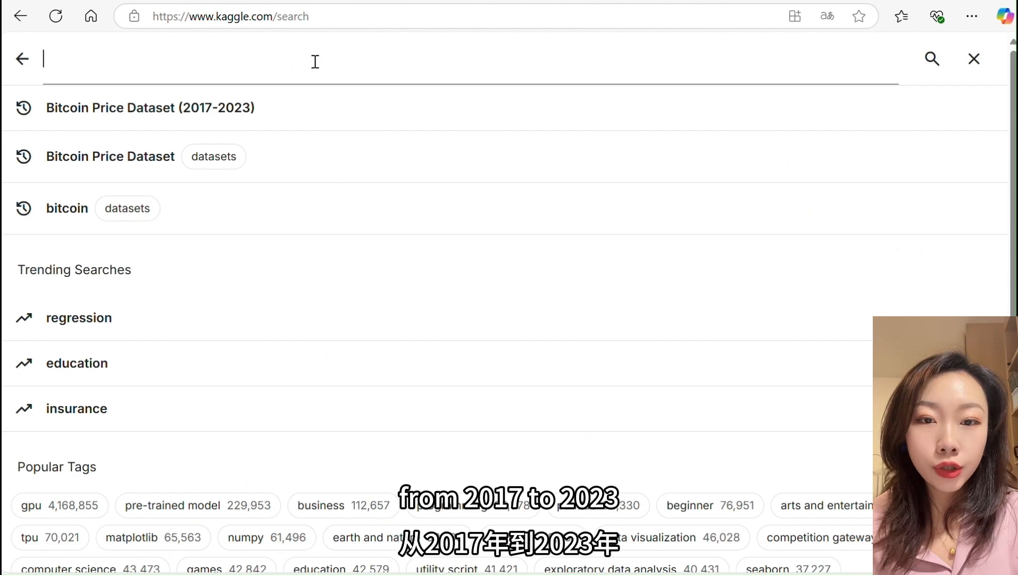
pyautogui.click(159, 107)
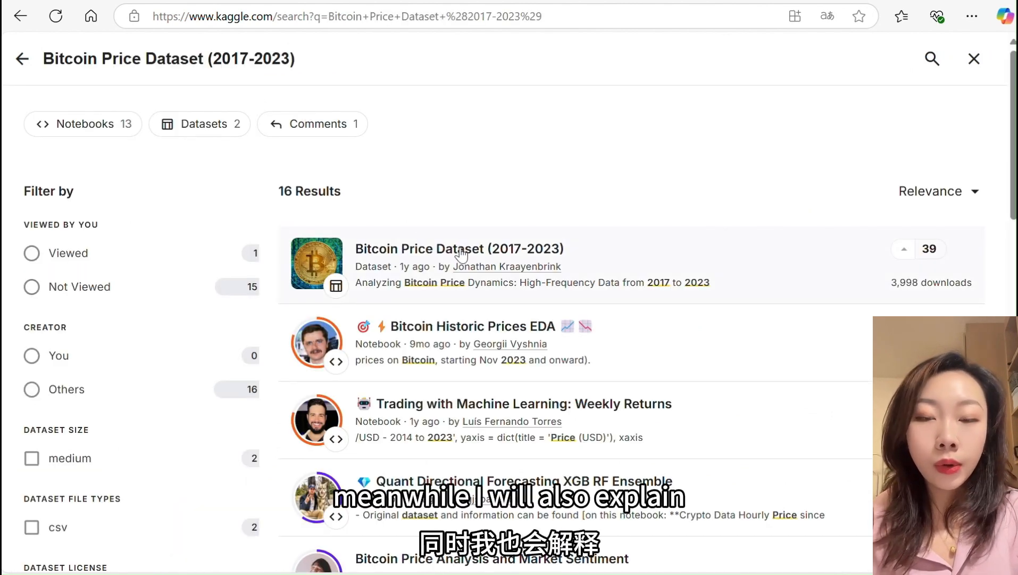
pyautogui.click(403, 261)
# Review the dataset's description, covered date range and the column preview of bitcoin_2017_to_2023.csv
pyautogui.scroll(-3, 568, 237)
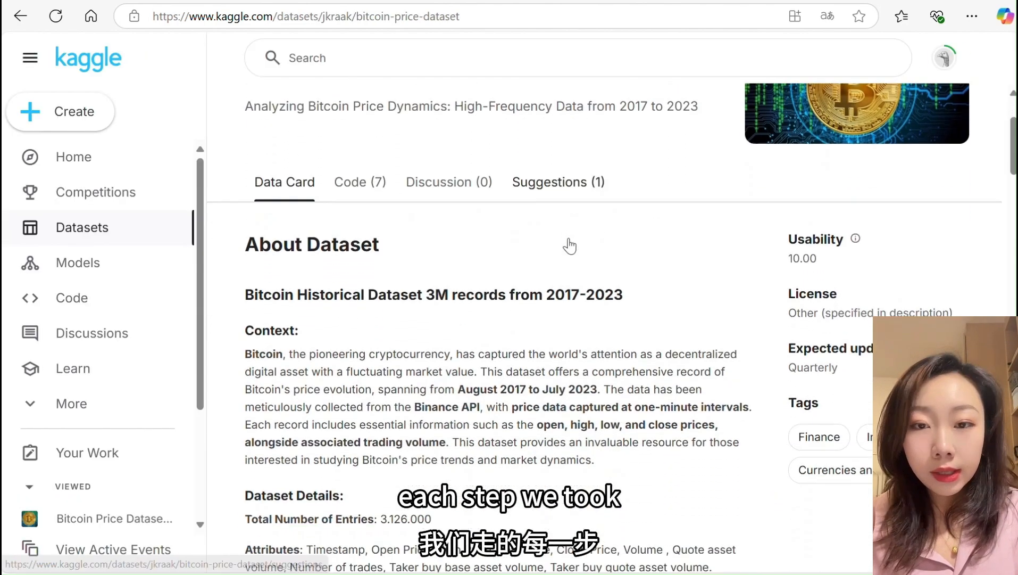
pyautogui.scroll(-4, 411, 217)
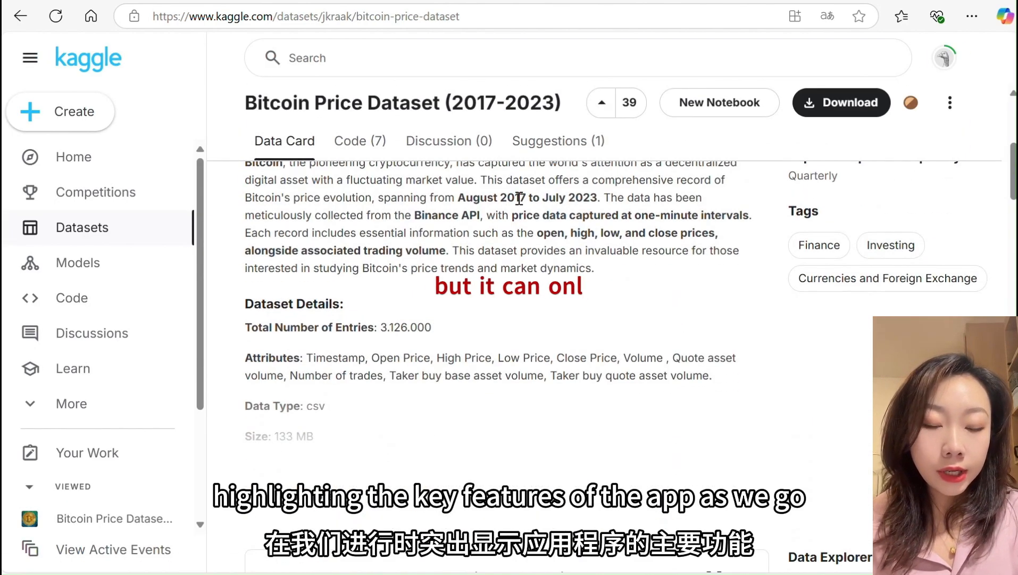
pyautogui.moveTo(456, 198); pyautogui.dragTo(600, 198)
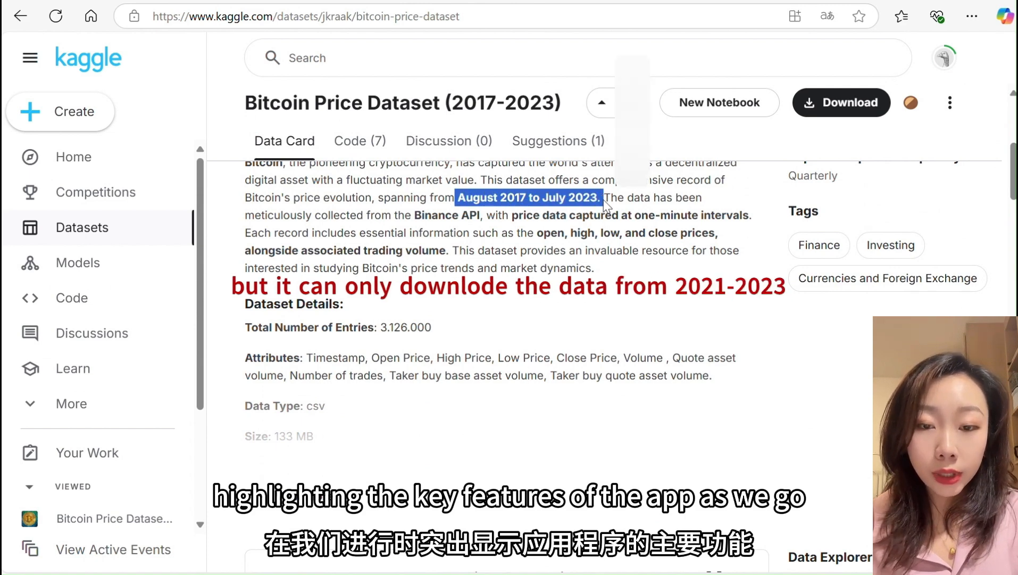
pyautogui.click(490, 236)
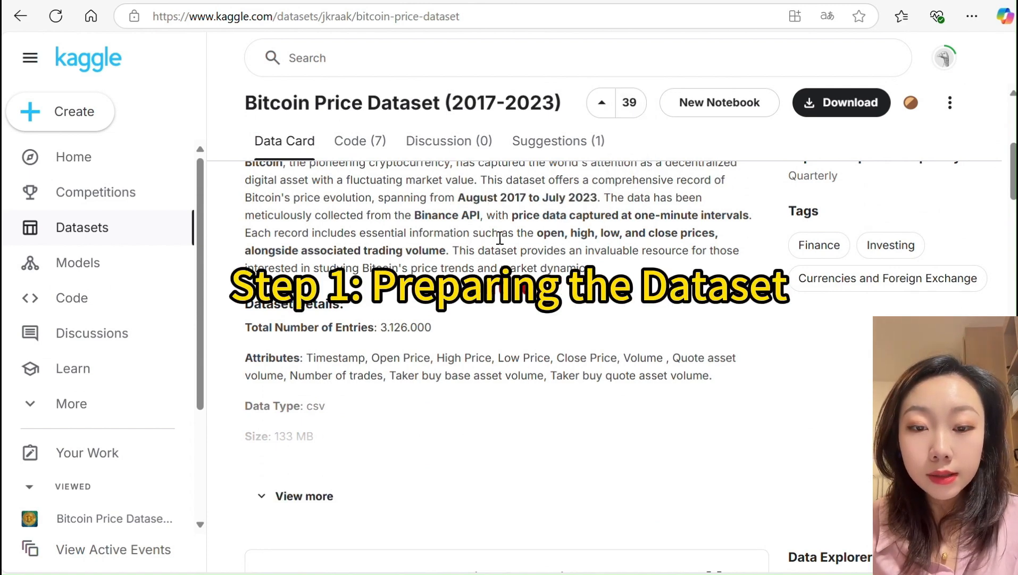
pyautogui.scroll(-5, 461, 252)
pyautogui.scroll(-5, 463, 250)
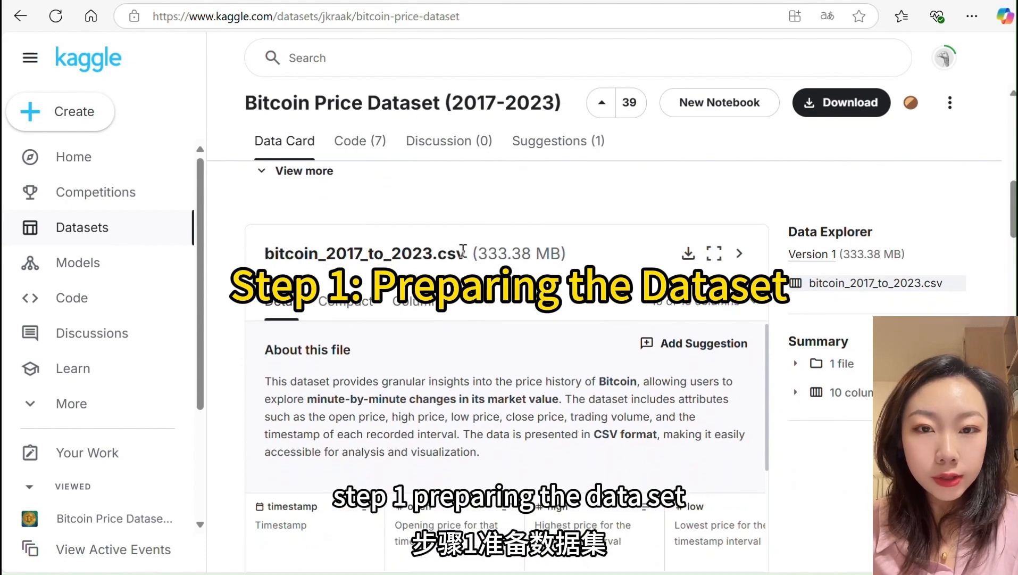
pyautogui.scroll(-1, 461, 250)
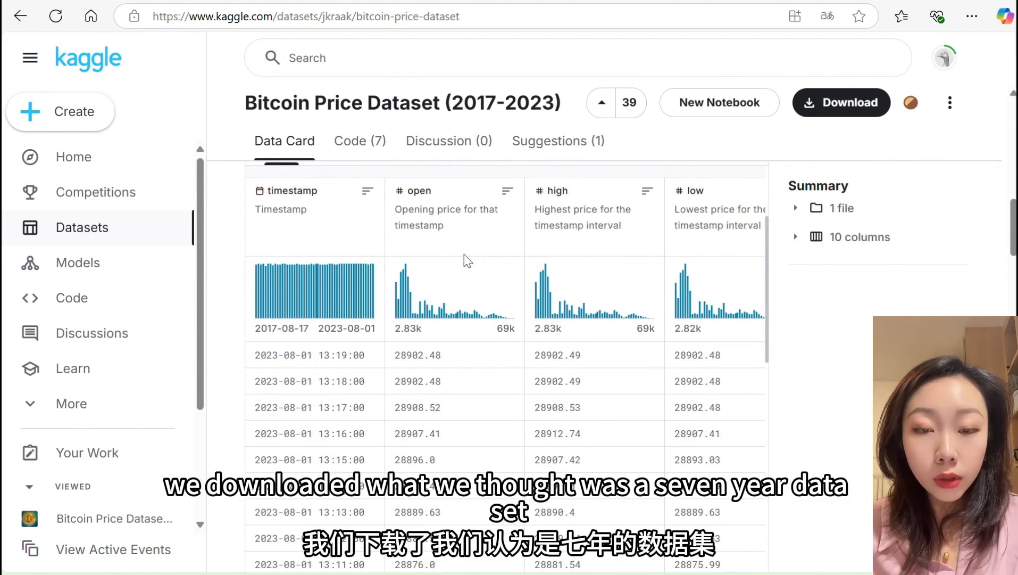
pyautogui.scroll(-1, 463, 254)
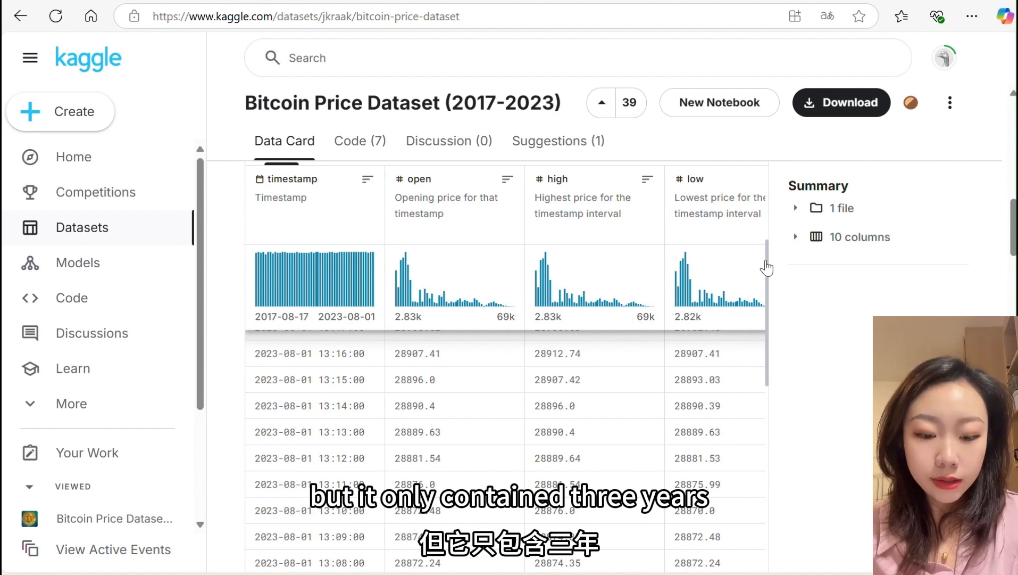
pyautogui.moveTo(766, 261); pyautogui.dragTo(740, 245)
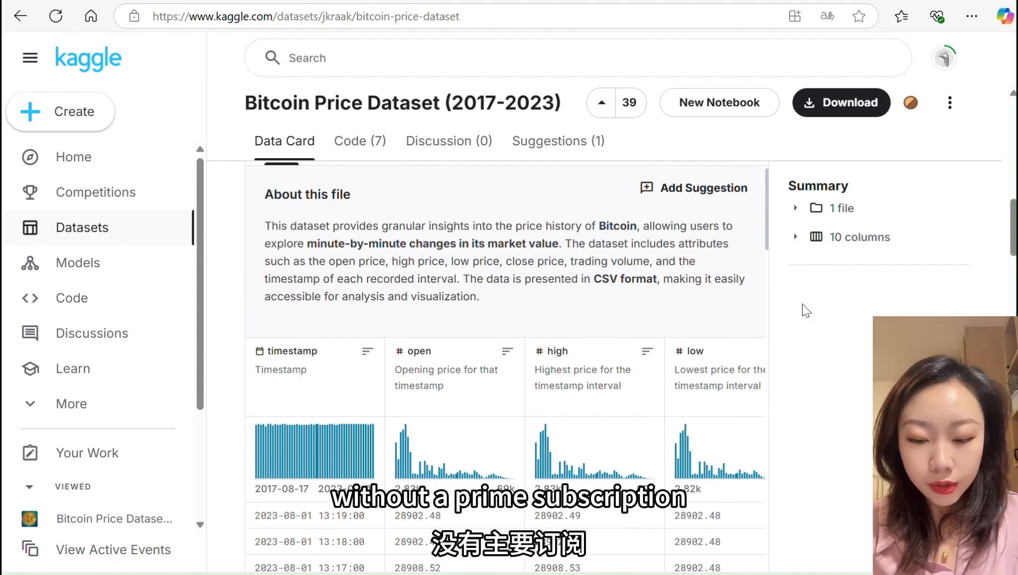
# Download the Bitcoin price dataset as a zip file
pyautogui.scroll(3, 804, 308)
pyautogui.click(846, 104)
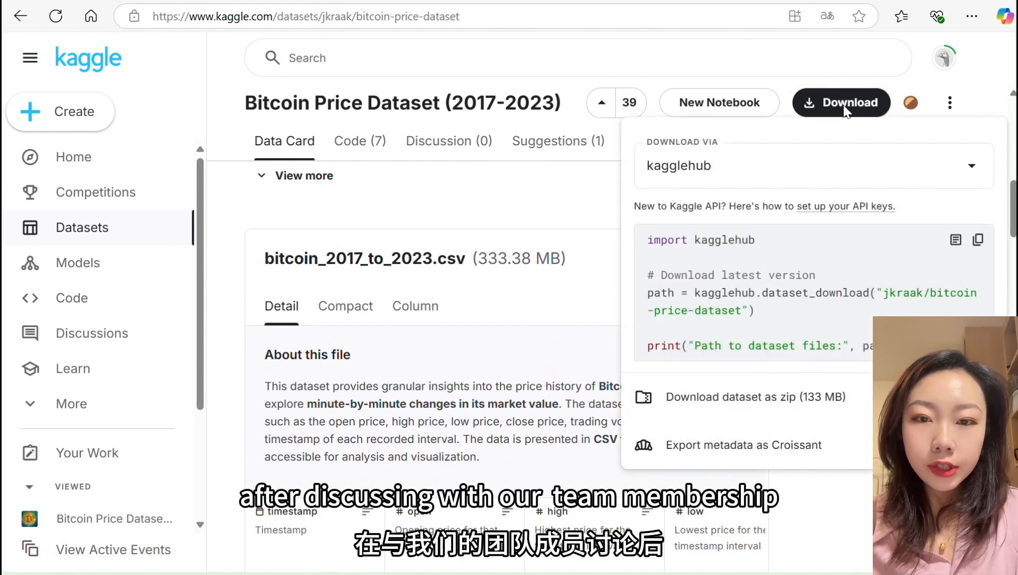
pyautogui.click(779, 405)
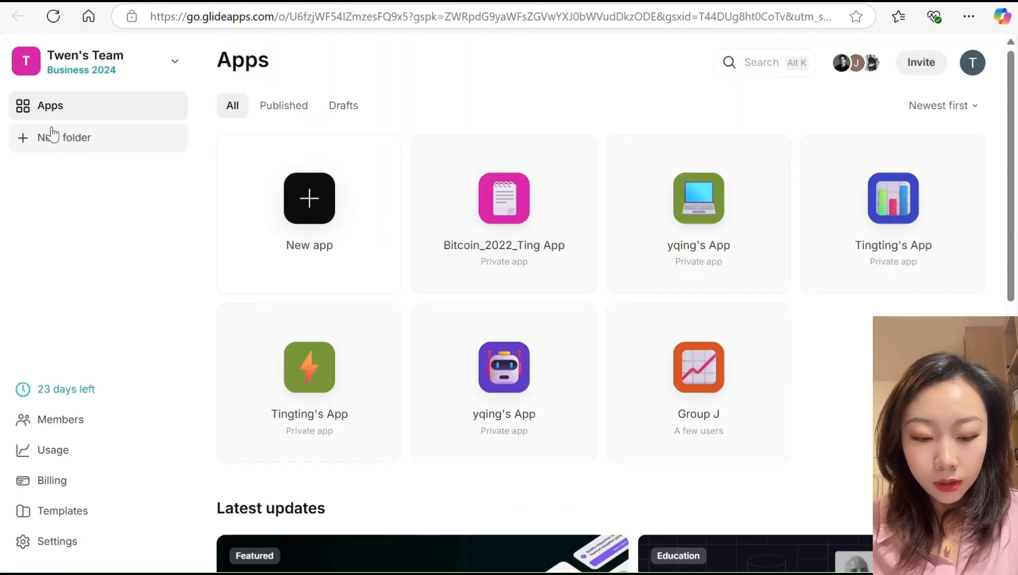
# Switch to Glide and look through the team's apps overview, members, usage and billing pages, returning to the apps overview
pyautogui.scroll(-3, 552, 439)
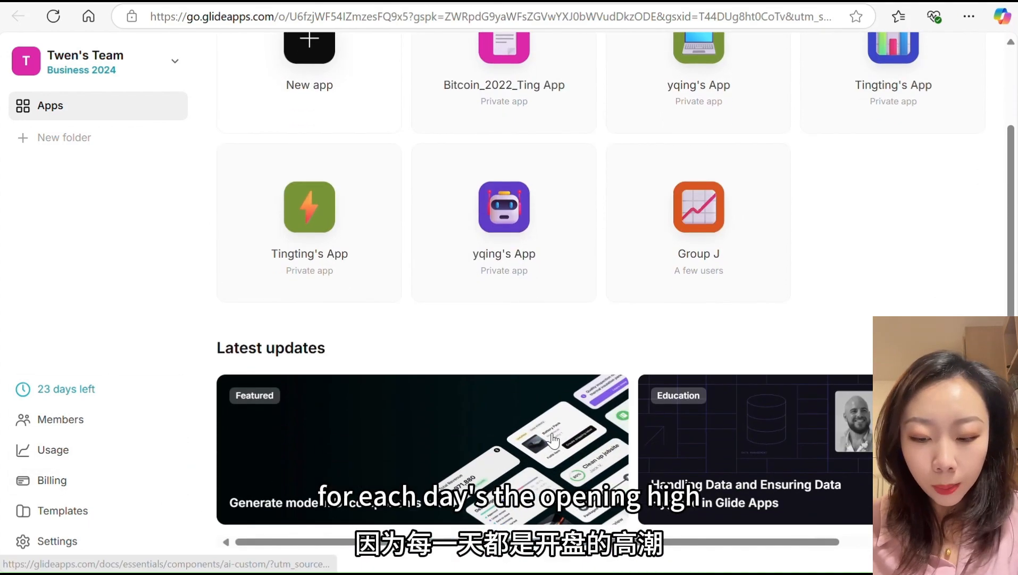
pyautogui.scroll(-6, 552, 439)
pyautogui.click(72, 421)
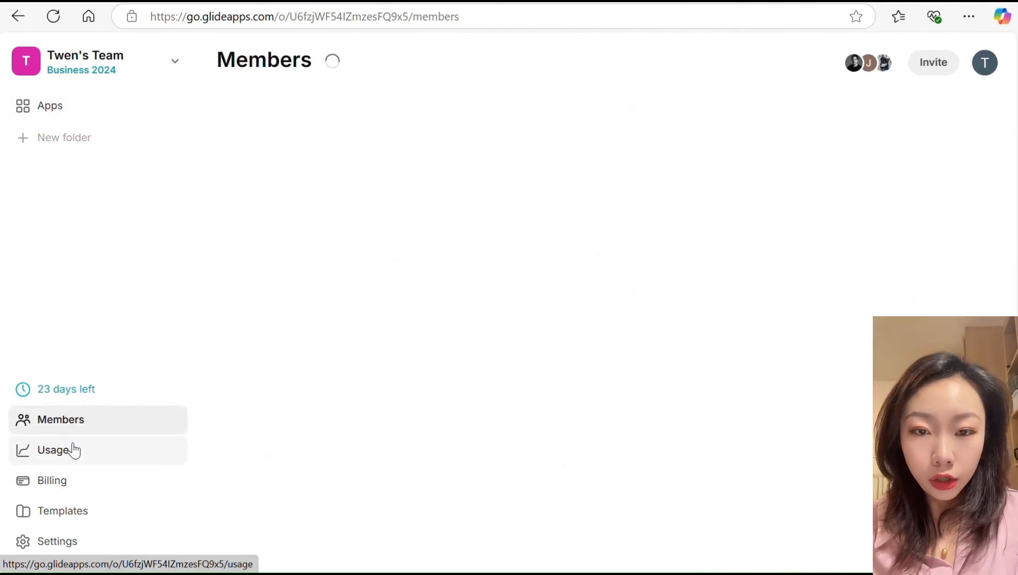
pyautogui.click(71, 455)
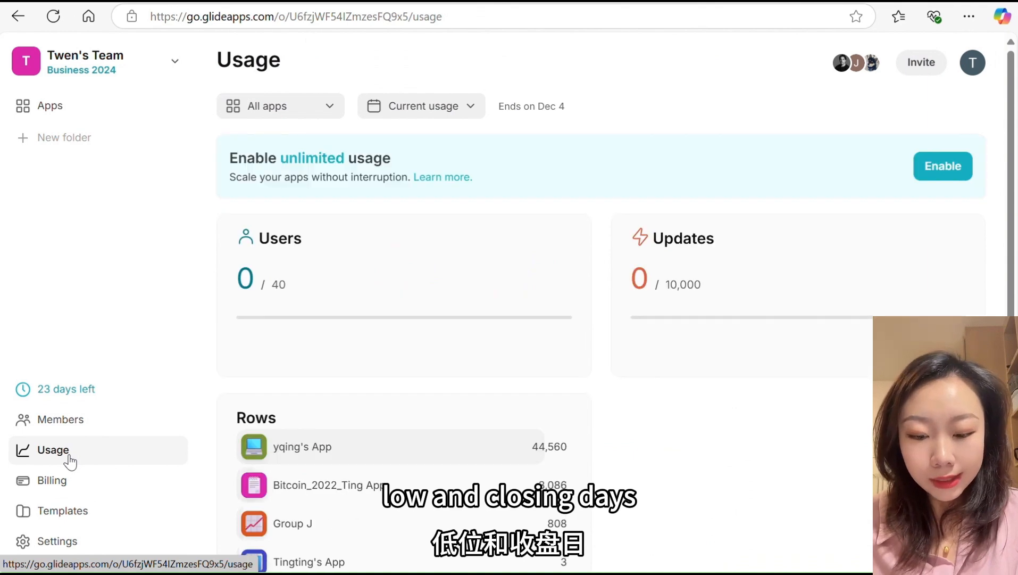
pyautogui.click(47, 491)
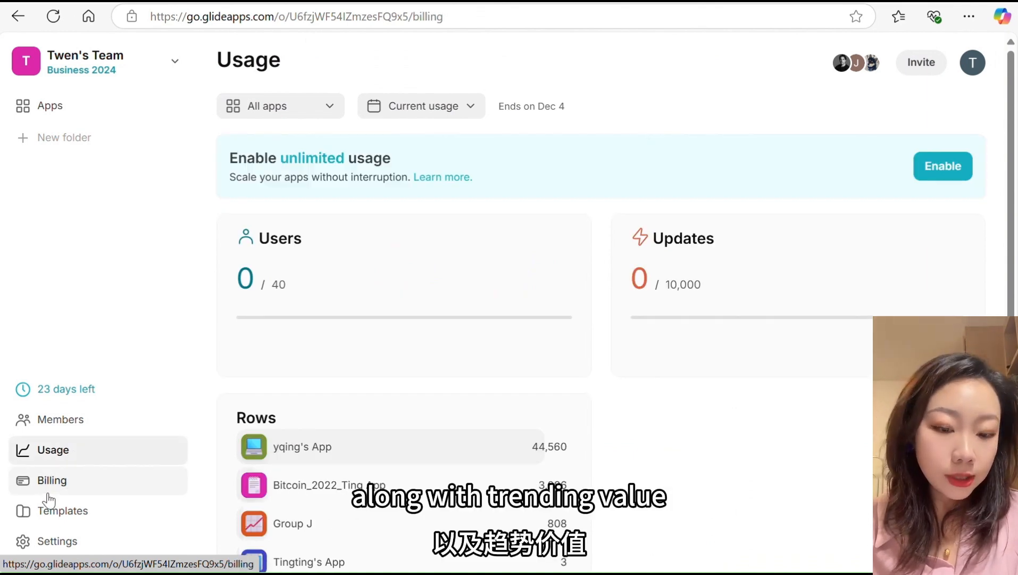
pyautogui.click(61, 110)
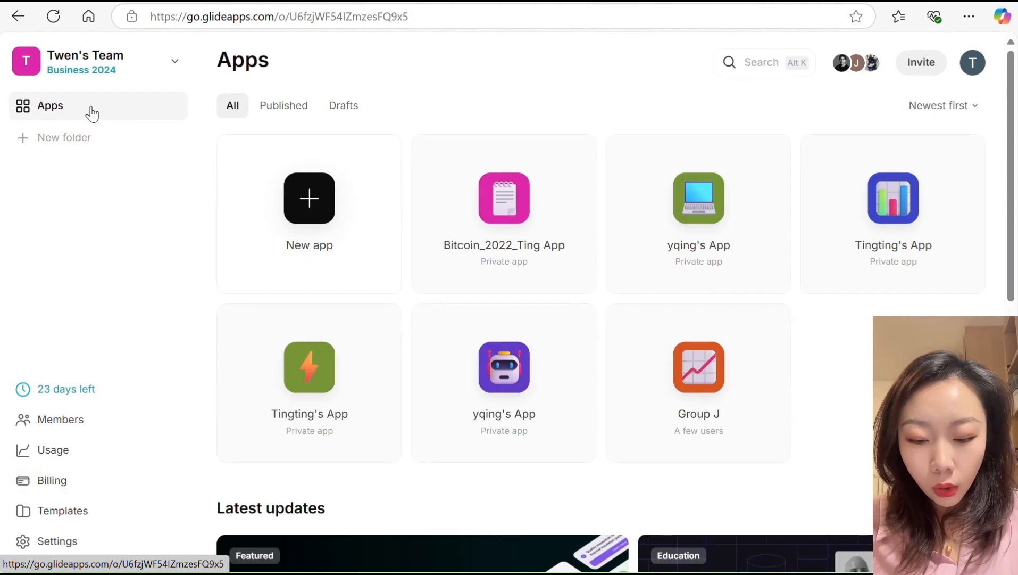
# Start a new Glide app that uses an imported file as its data source
pyautogui.click(319, 215)
pyautogui.scroll(-2, 485, 301)
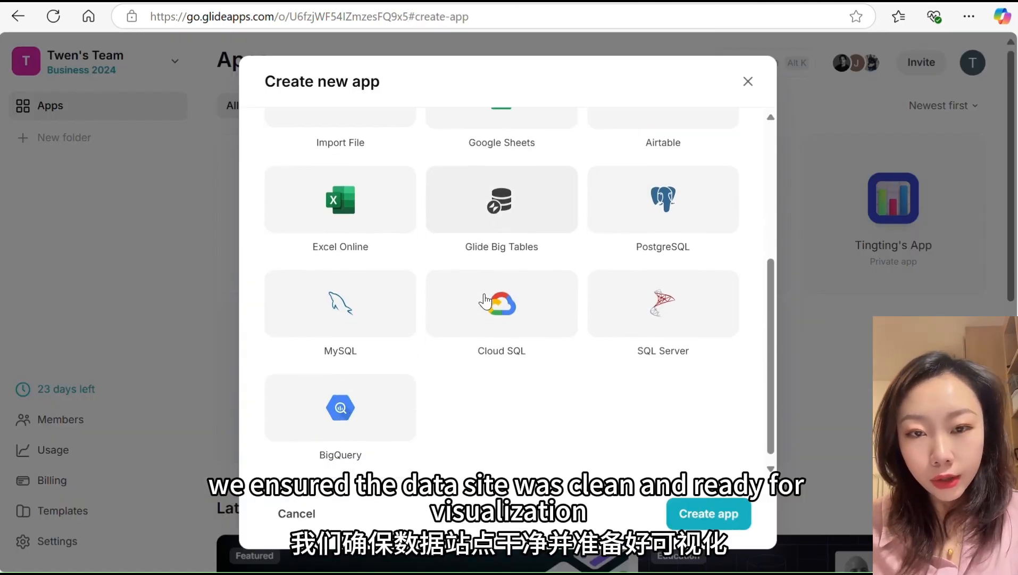
pyautogui.scroll(3, 485, 301)
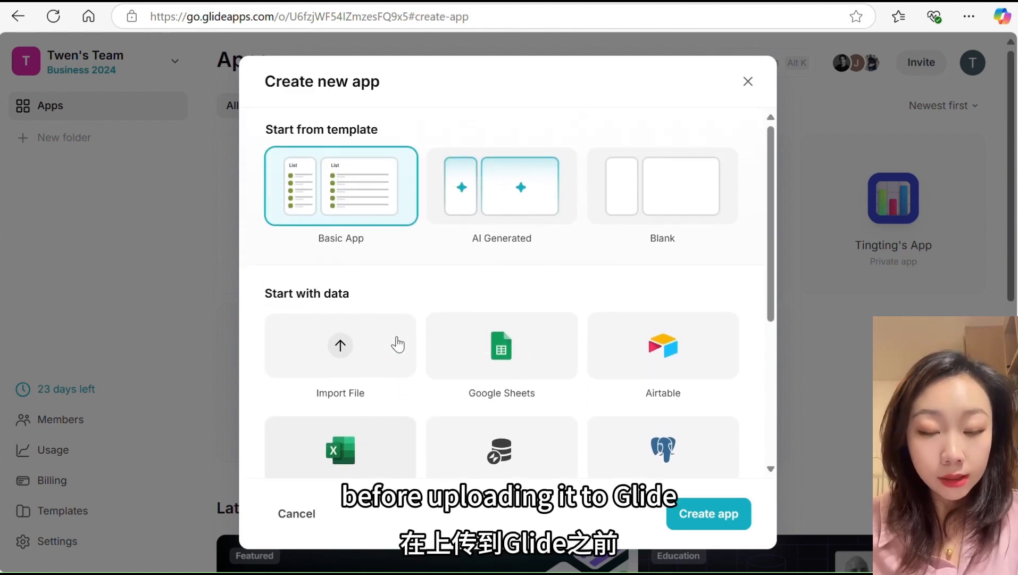
pyautogui.scroll(-1, 466, 357)
pyautogui.click(335, 375)
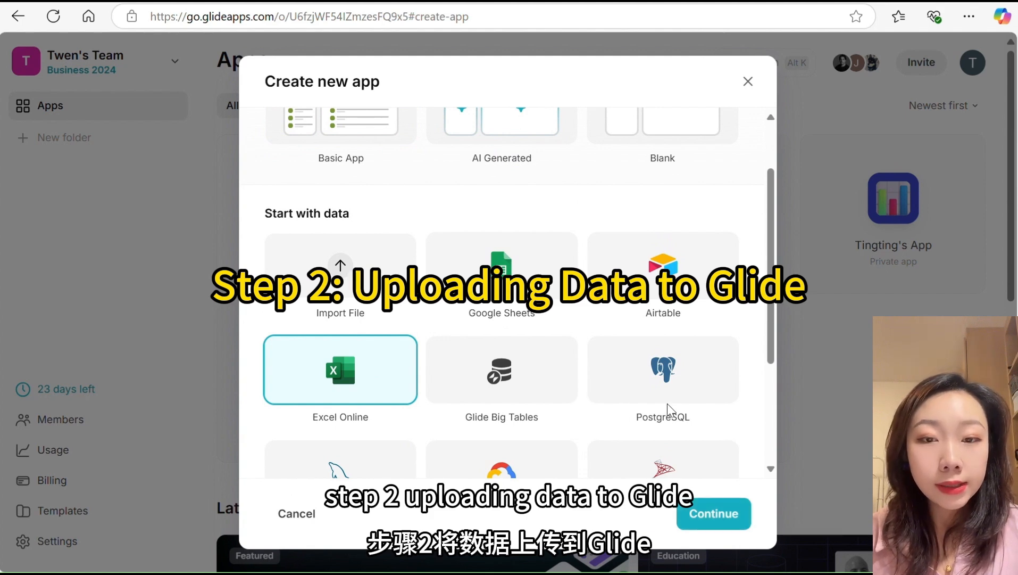
pyautogui.click(340, 266)
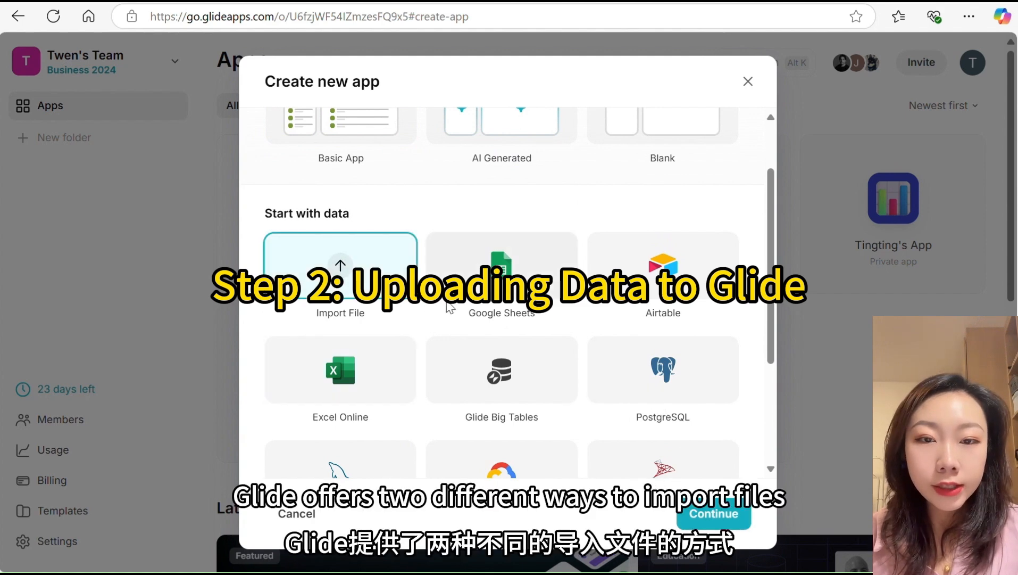
pyautogui.scroll(2, 505, 367)
pyautogui.click(706, 516)
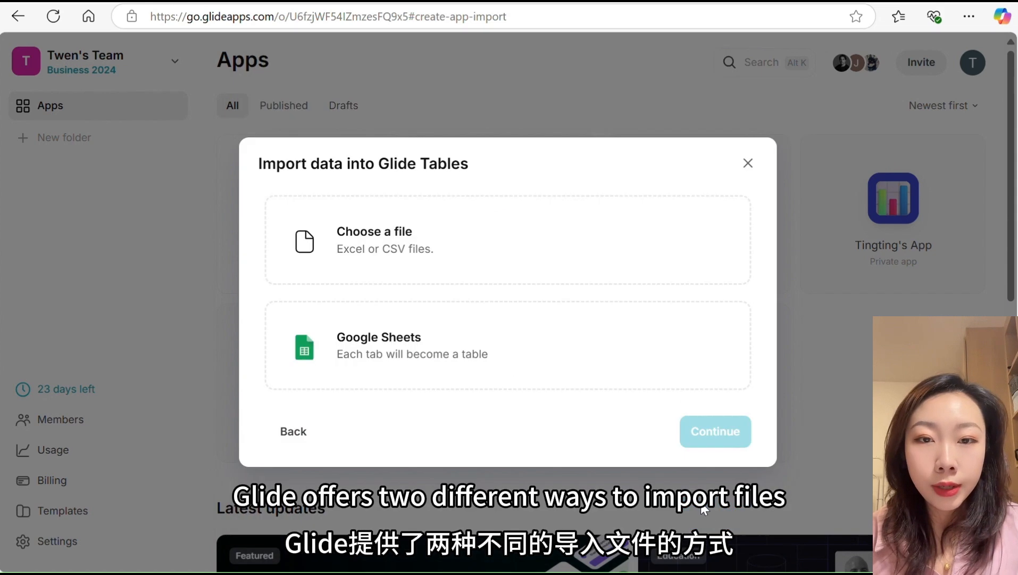
# Choose bitcoin_2022_final_fourth_split_4.csv from the downloads folder and import it into Glide Tables for the new app
pyautogui.click(382, 254)
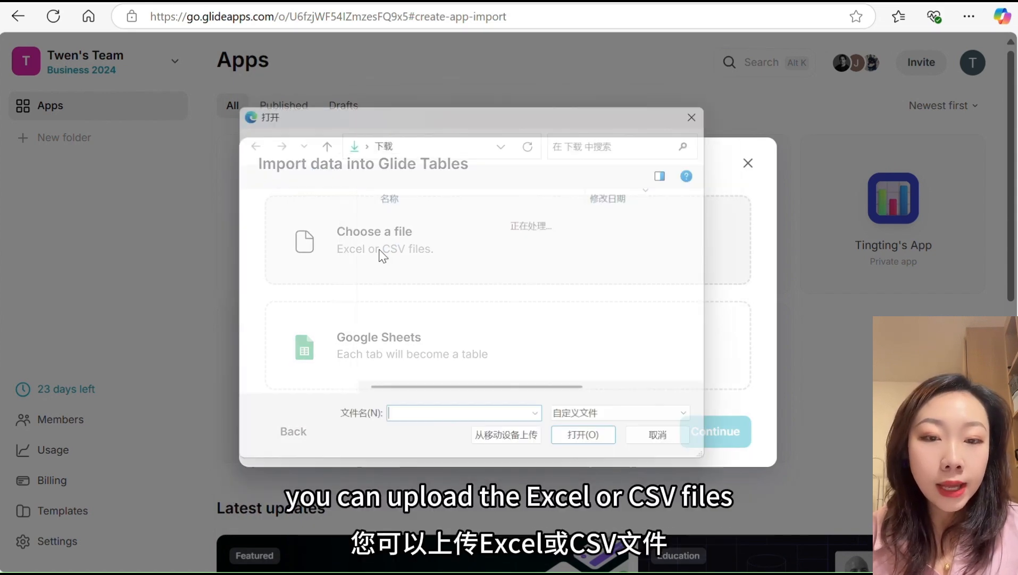
pyautogui.scroll(-2, 684, 252)
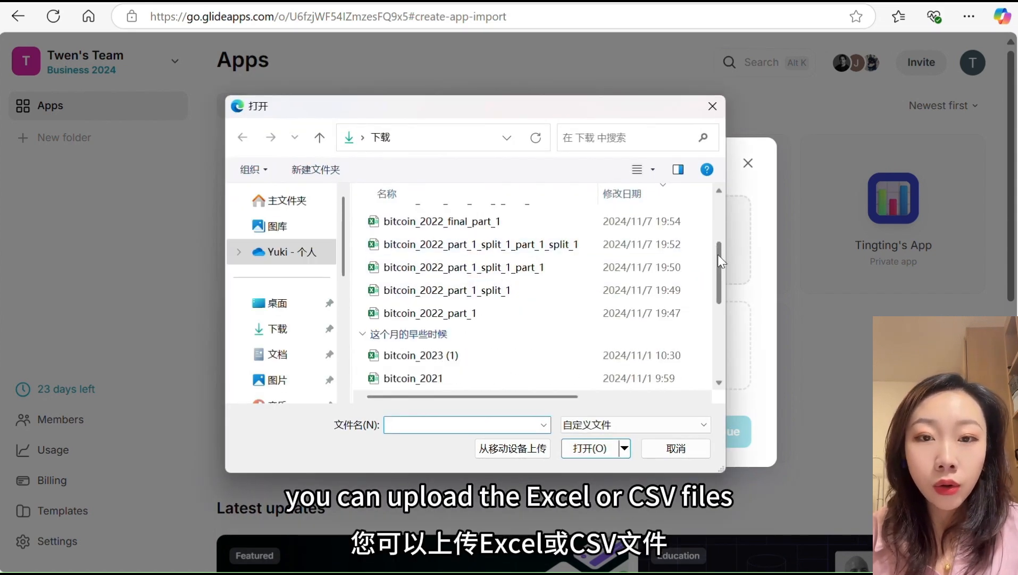
pyautogui.moveTo(718, 254); pyautogui.dragTo(692, 205)
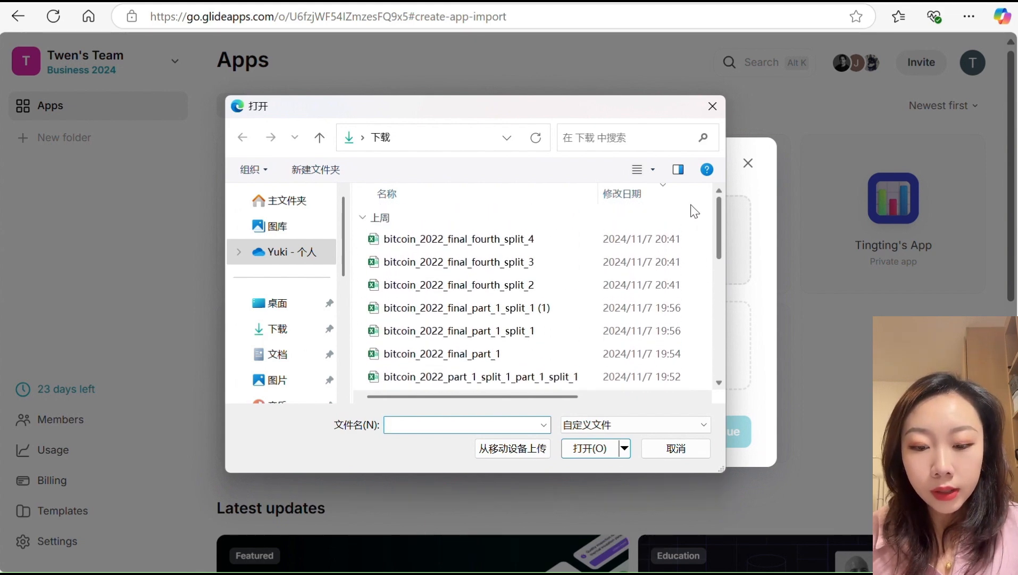
pyautogui.click(454, 240)
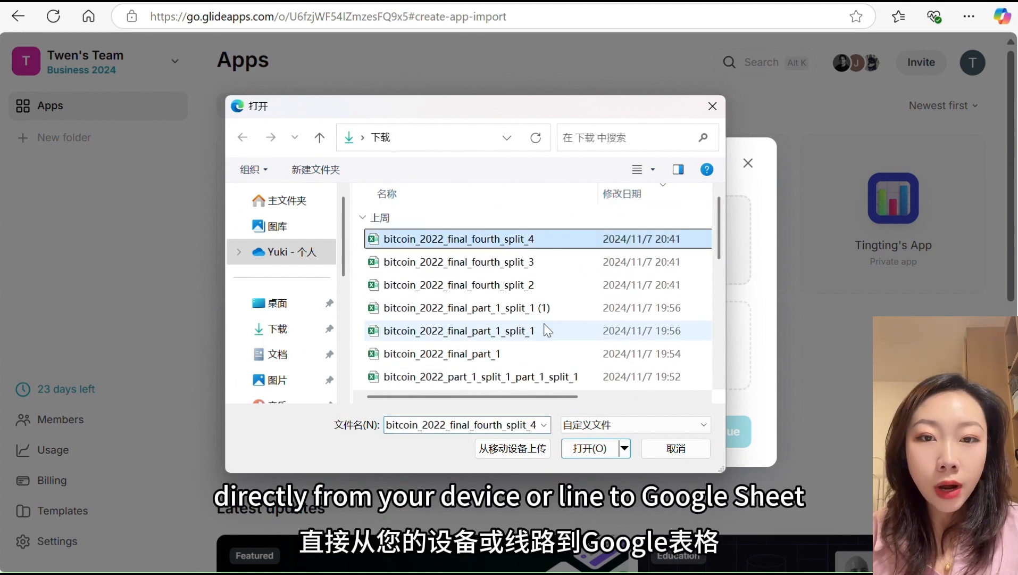
pyautogui.click(598, 450)
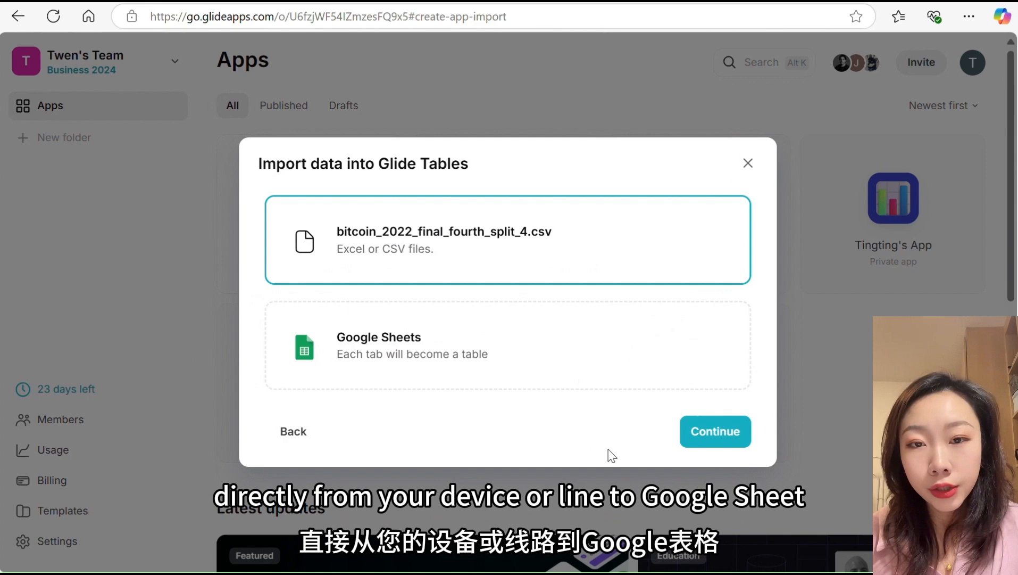
pyautogui.click(716, 432)
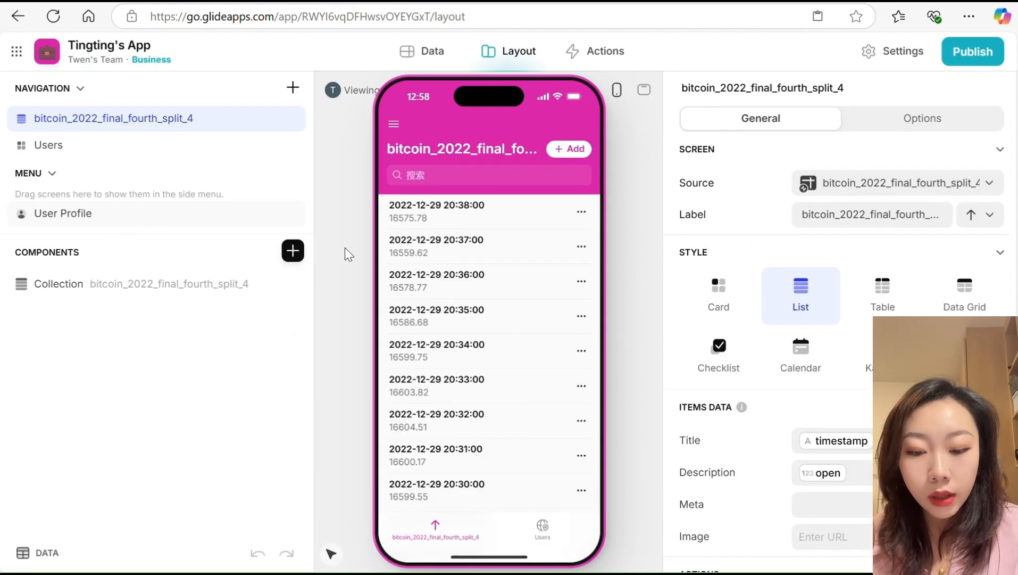
pyautogui.scroll(-10, 447, 266)
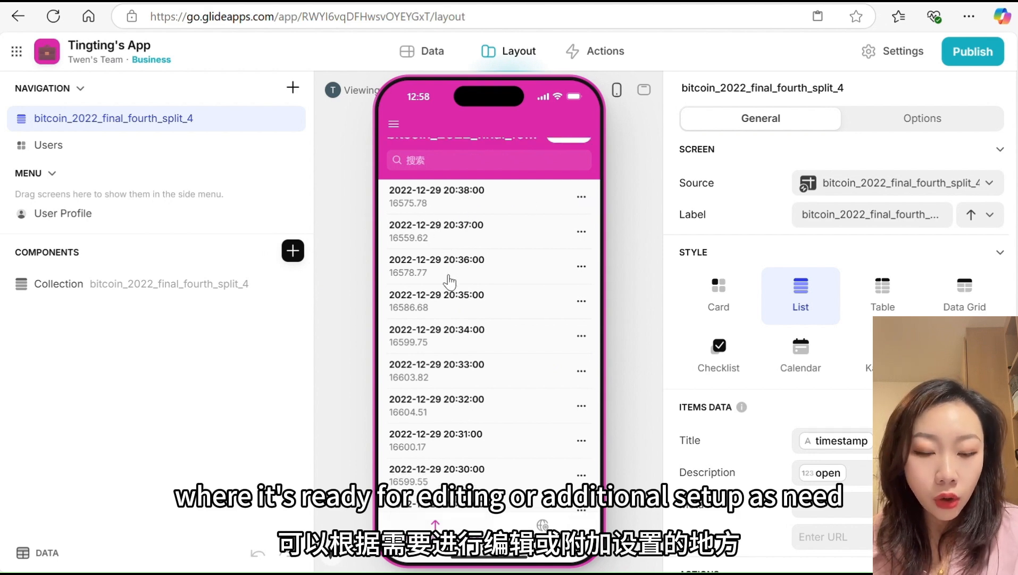
pyautogui.scroll(10, 451, 288)
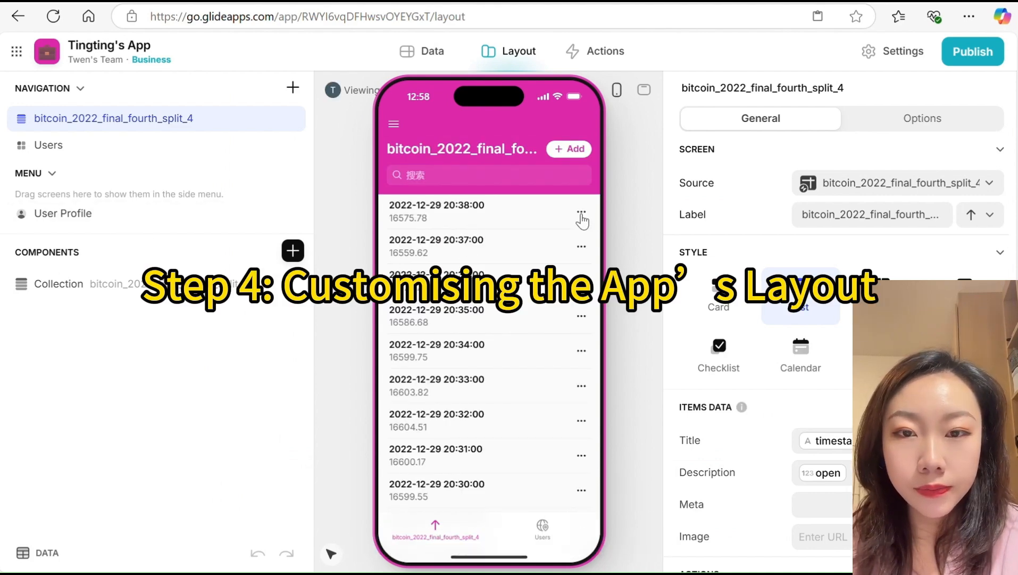
pyautogui.scroll(-10, 451, 287)
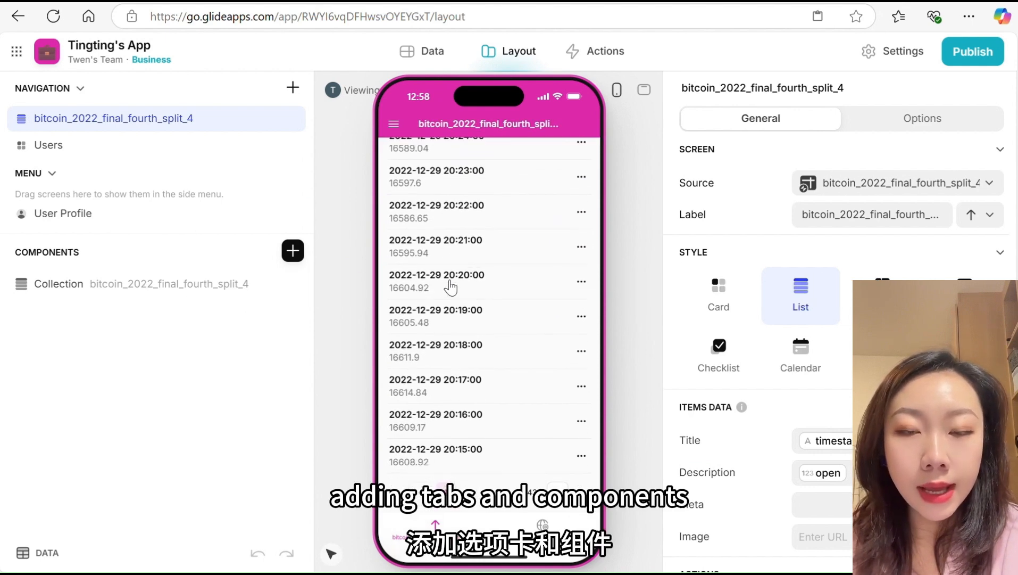
pyautogui.scroll(10, 451, 287)
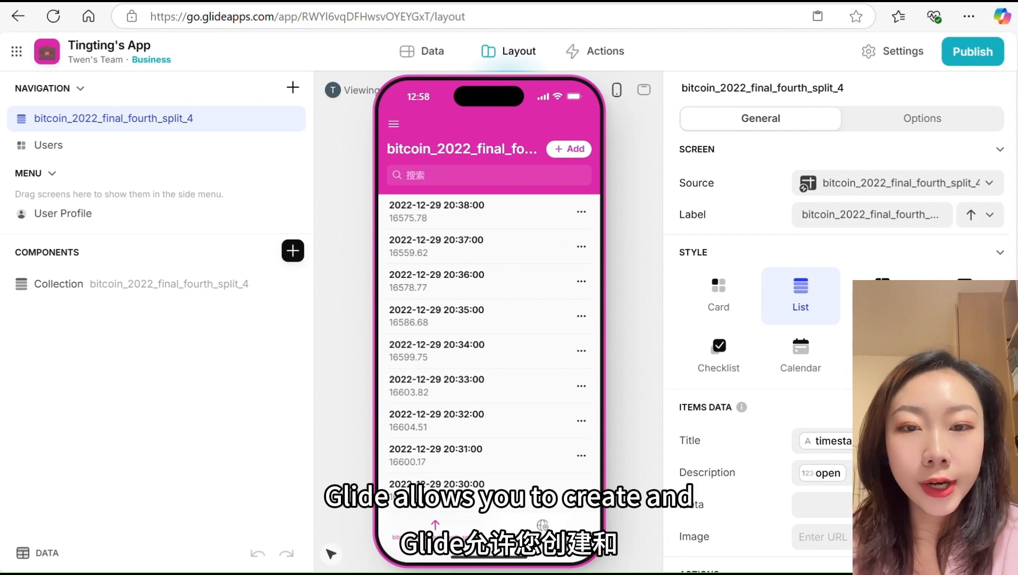
# Start a new record in the app preview with a test timestamp, open 12, high 11, low 10 and close 9
pyautogui.click(570, 149)
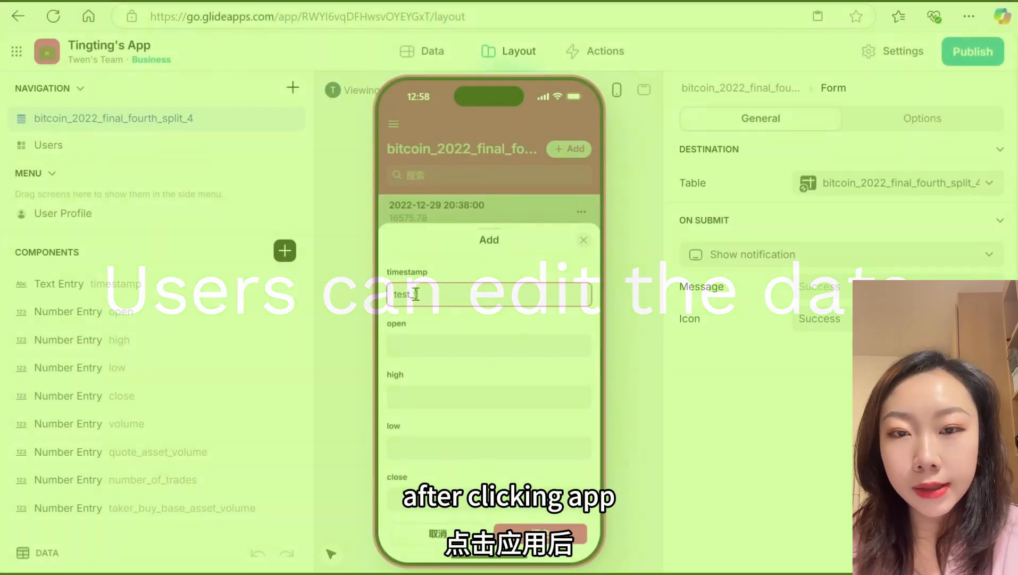
pyautogui.write('test_tingting')
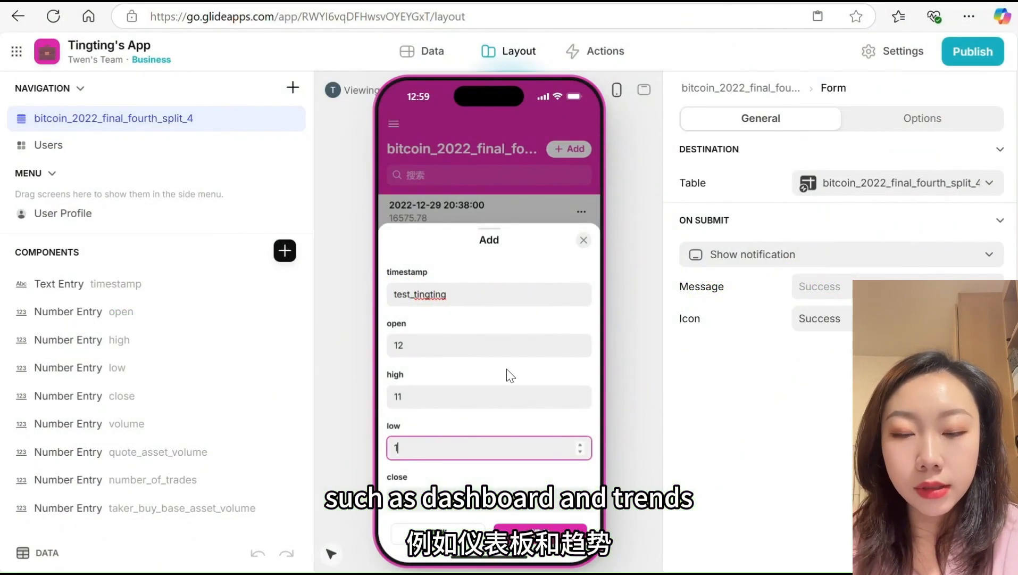
pyautogui.scroll(-1, 509, 375)
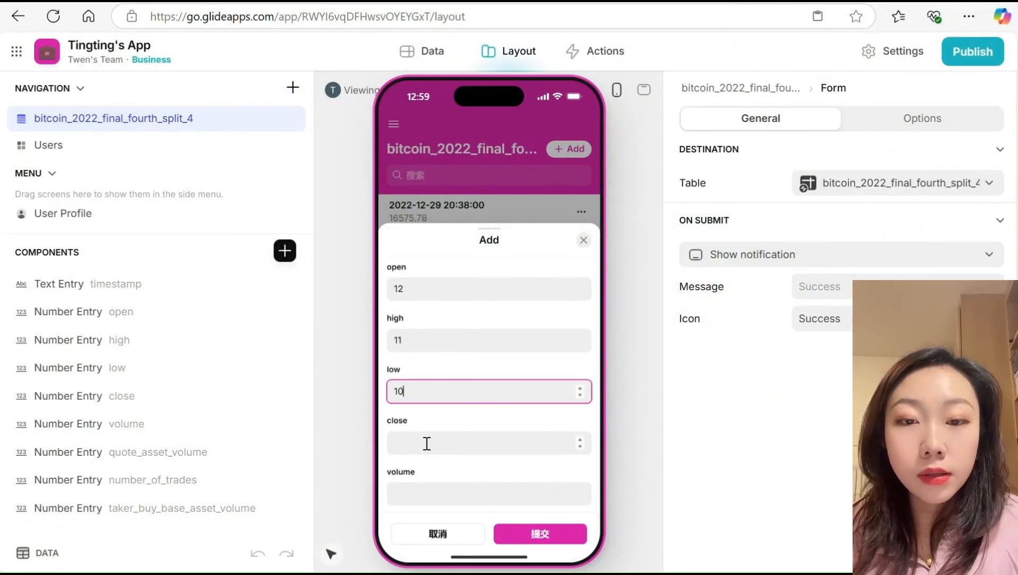
pyautogui.click(408, 442)
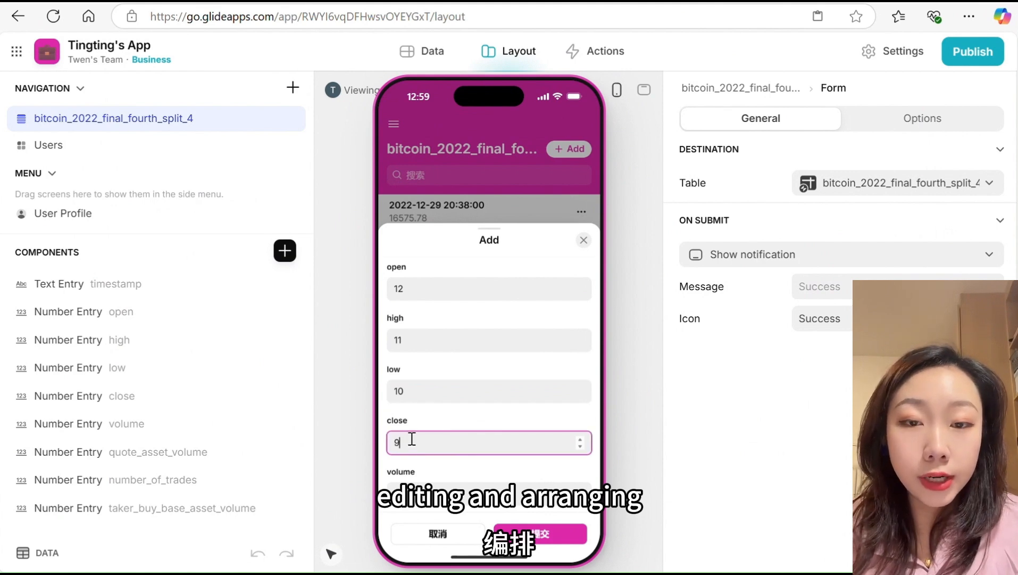
pyautogui.write('9')
# Set the new record's volume to 130 and quote_asset_volume to 134, and submit the record
pyautogui.scroll(-1, 426, 439)
pyautogui.click(500, 435)
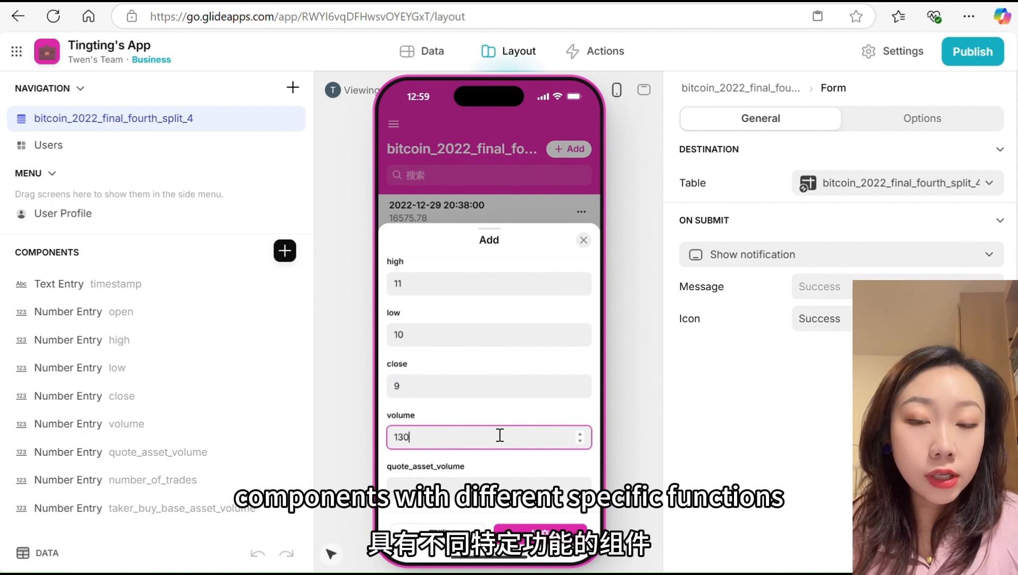
pyautogui.click(430, 490)
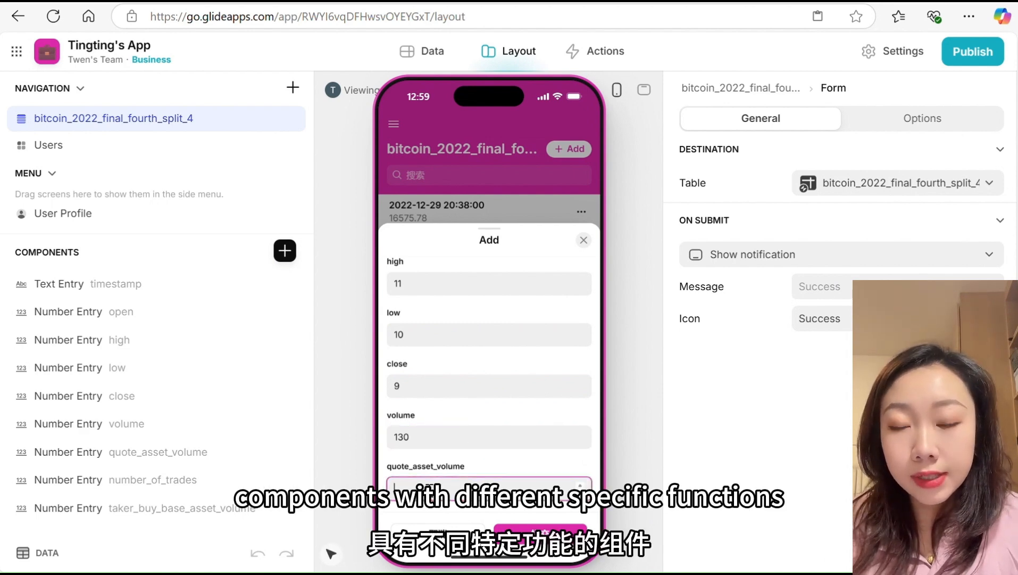
pyautogui.write('134')
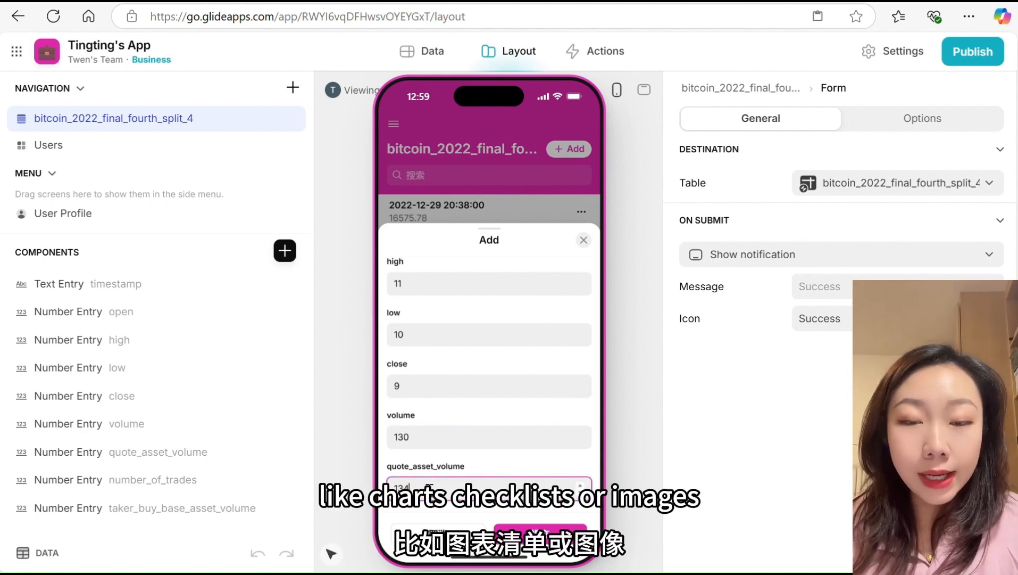
pyautogui.press('Return')
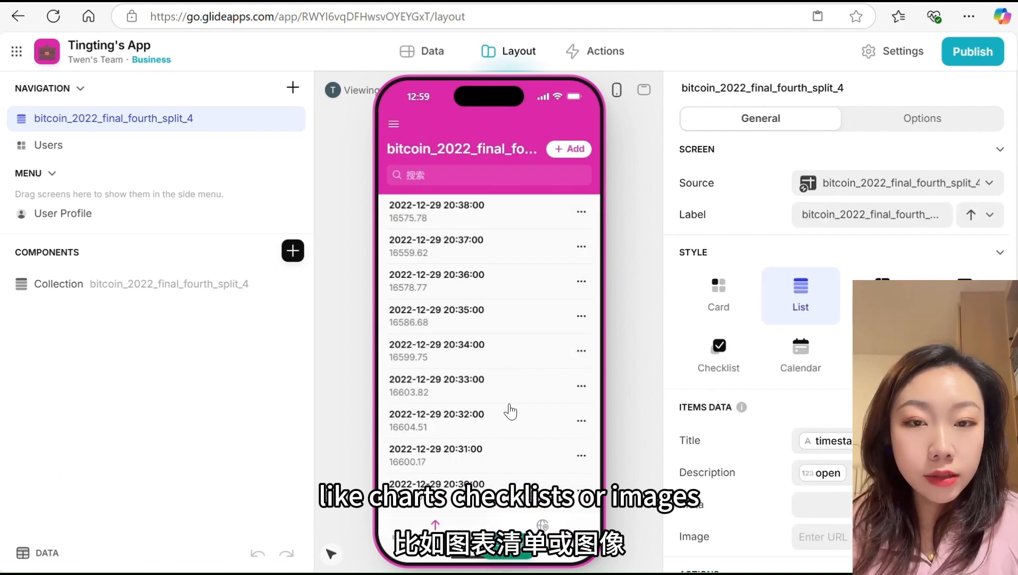
# Search the previewed Bitcoin list for "test" and open the newly added test record
pyautogui.scroll(-10, 494, 362)
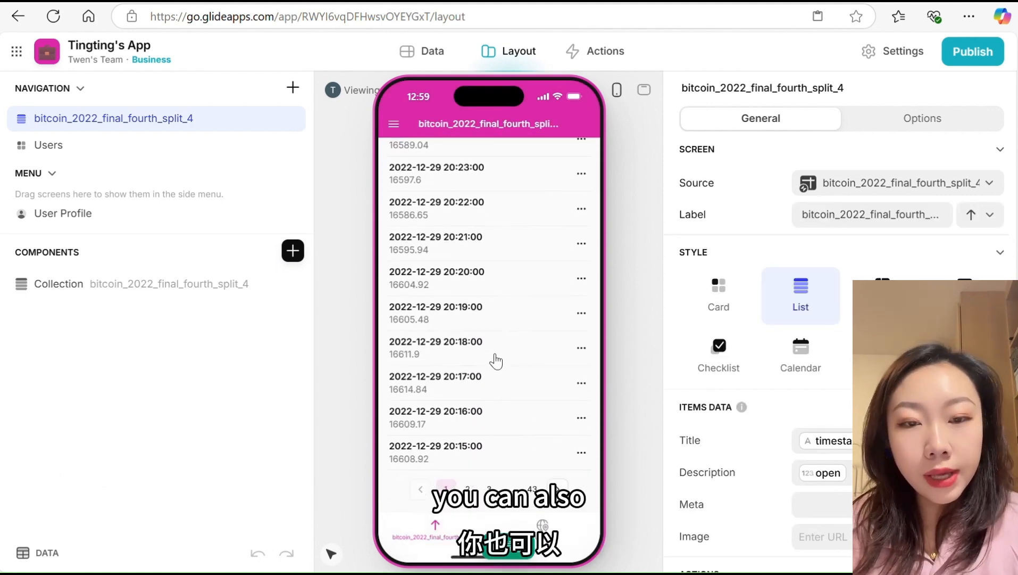
pyautogui.scroll(10, 484, 266)
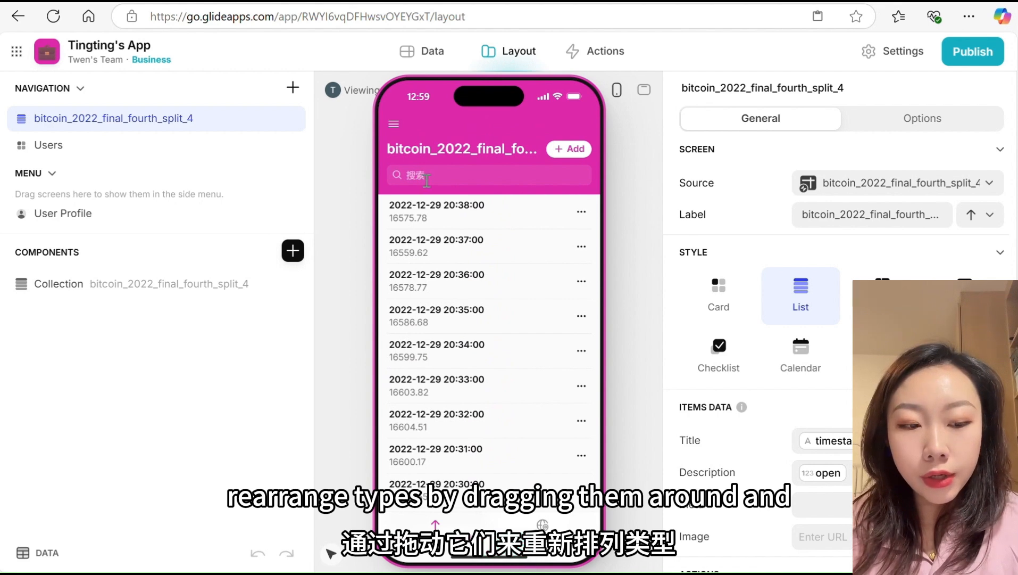
pyautogui.click(449, 183)
pyautogui.write('test')
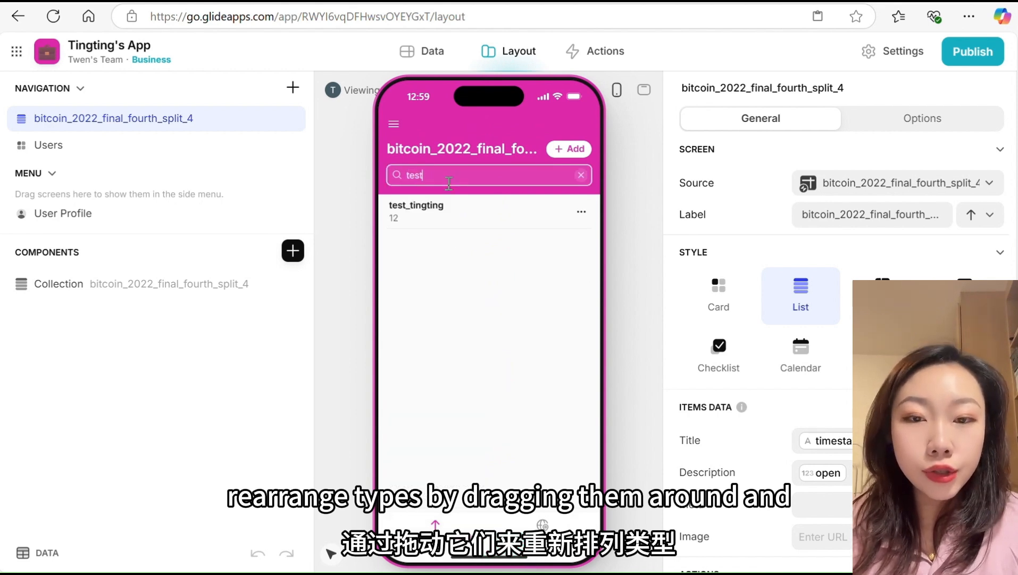
pyautogui.click(440, 215)
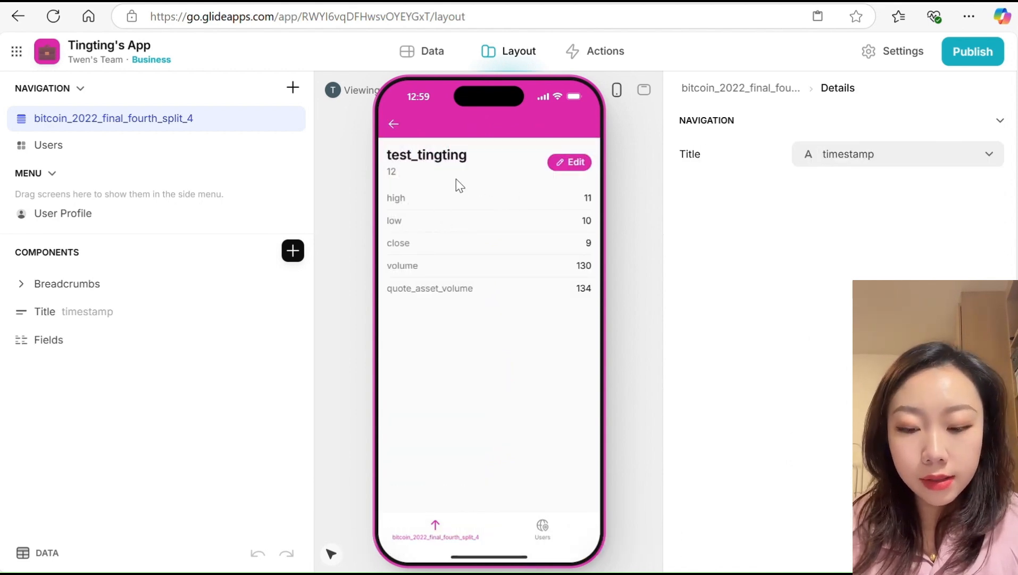
# Edit the test record, setting its open value to 121, and submit the change
pyautogui.click(571, 162)
pyautogui.click(412, 229)
pyautogui.write('121')
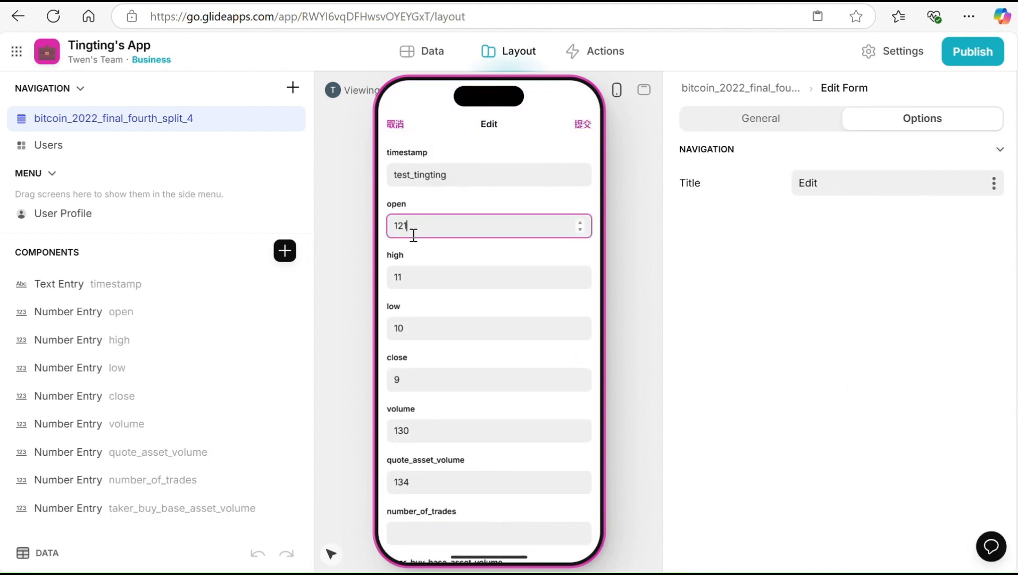
pyautogui.scroll(-3, 484, 359)
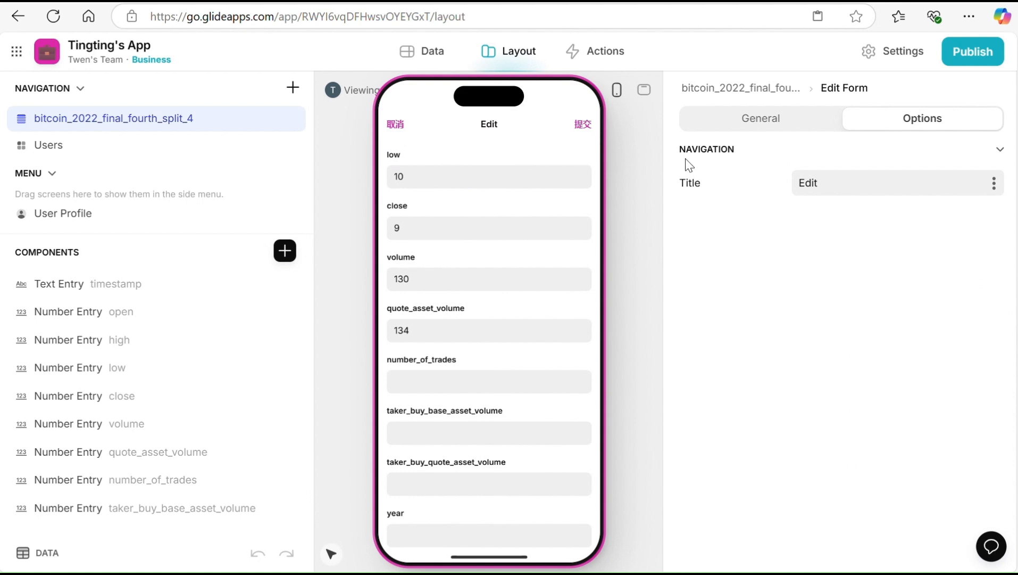
pyautogui.click(583, 127)
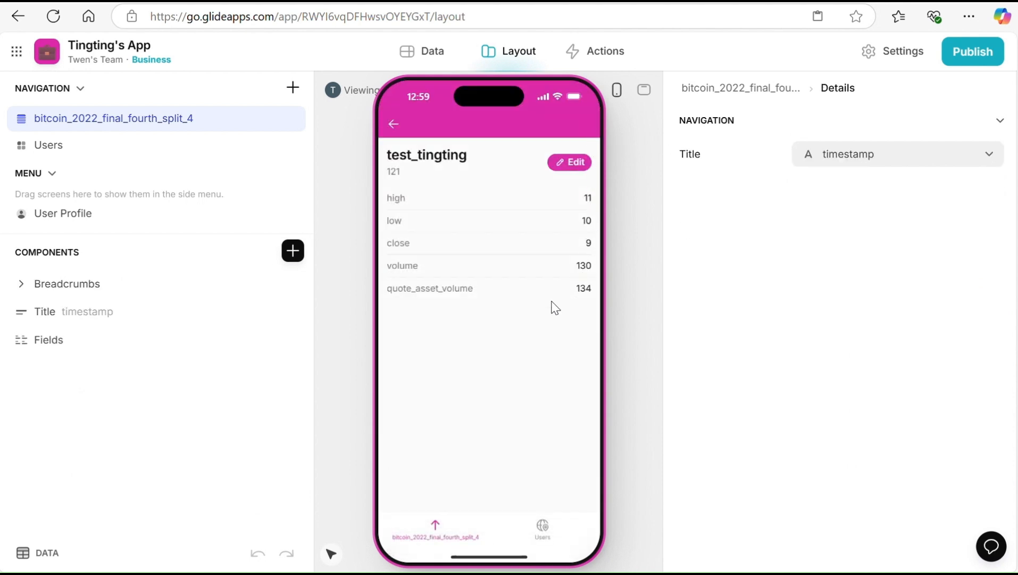
# Return from the test record to the Bitcoin list and clear the search to show all records
pyautogui.click(393, 126)
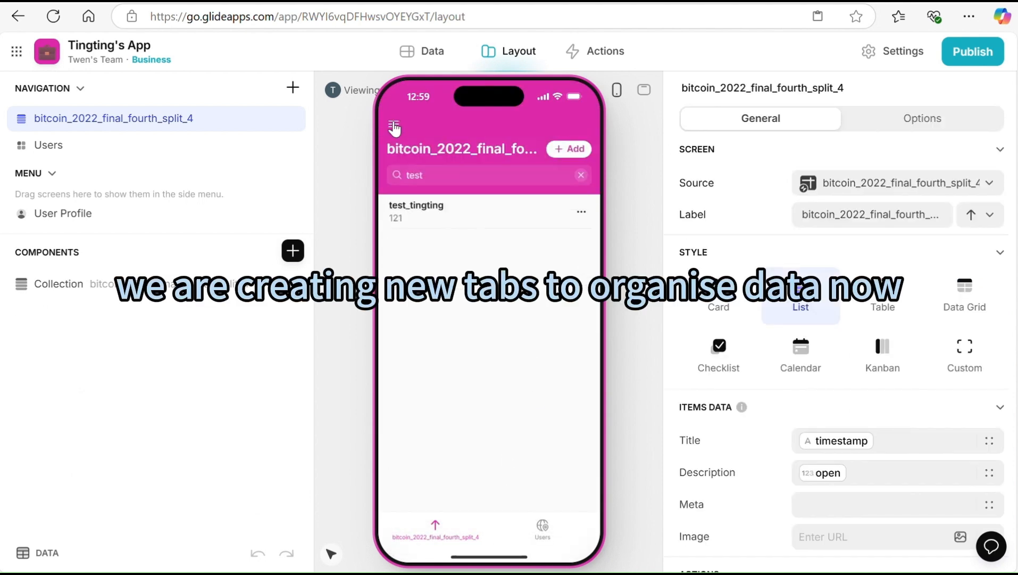
pyautogui.click(441, 179)
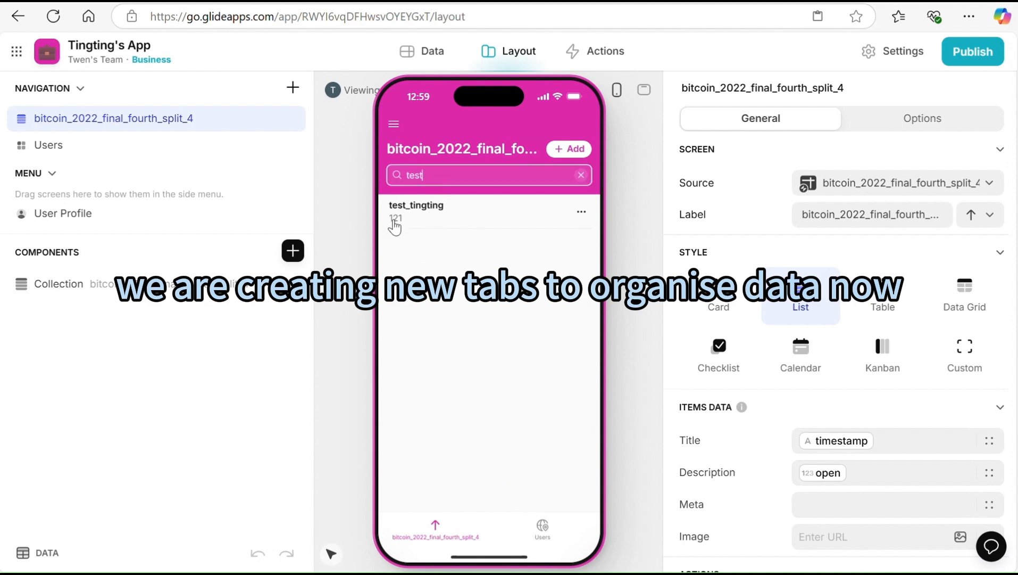
pyautogui.click(581, 175)
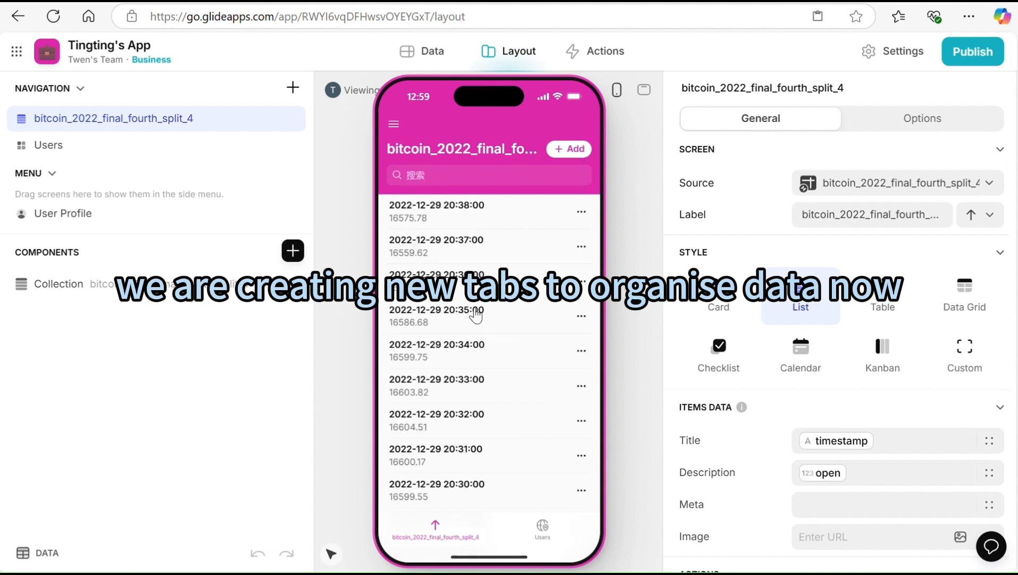
pyautogui.scroll(-10, 473, 319)
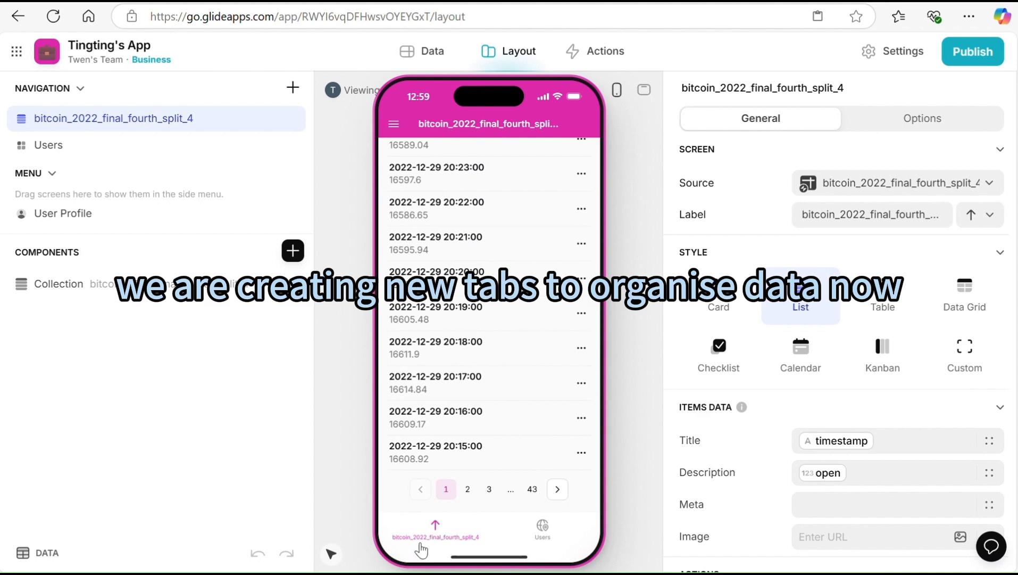
# Look through the Bitcoin screen's label, style, items data and user action settings
pyautogui.click(878, 215)
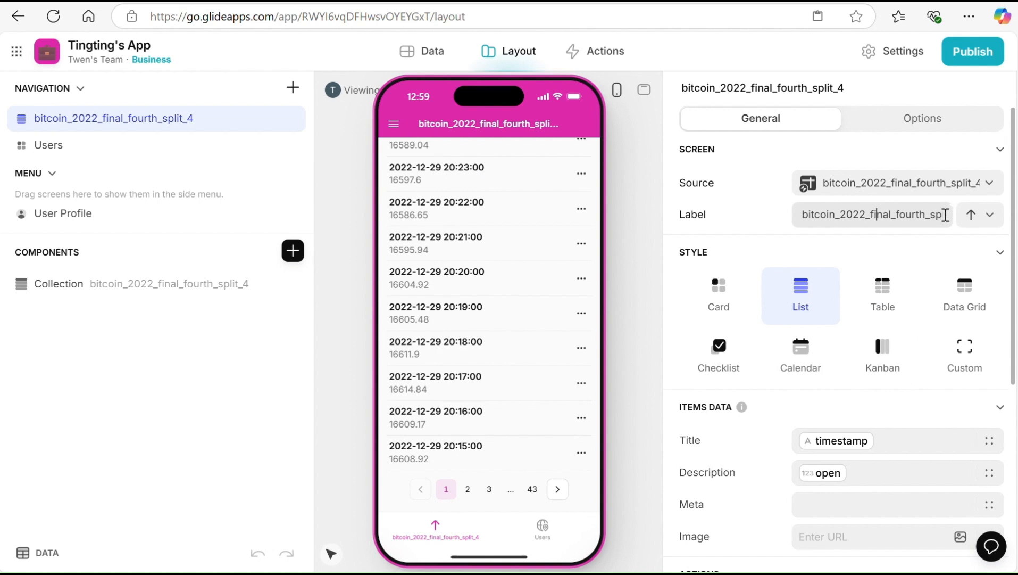
pyautogui.scroll(-3, 848, 357)
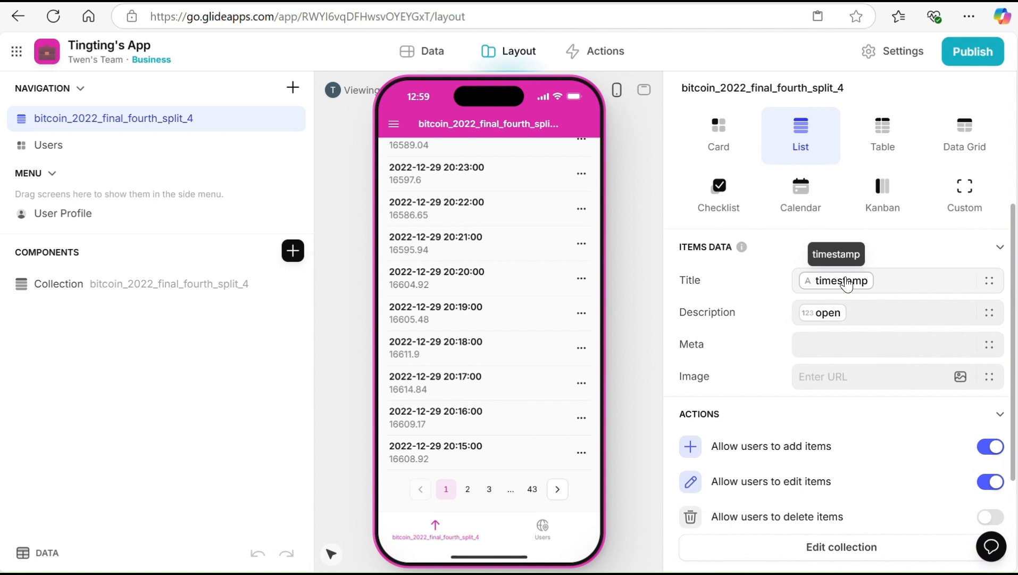
pyautogui.scroll(10, 556, 293)
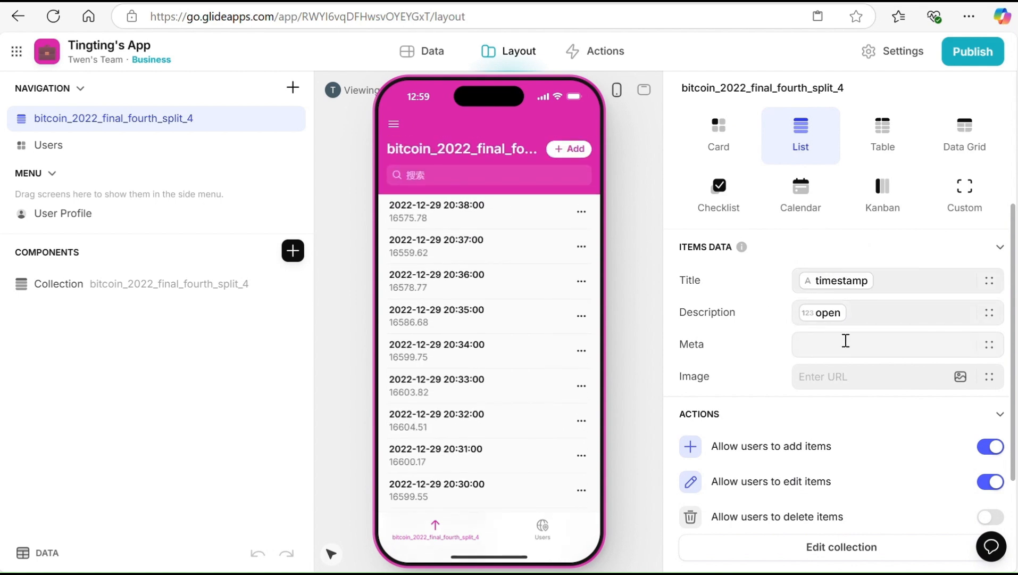
pyautogui.scroll(-3, 844, 344)
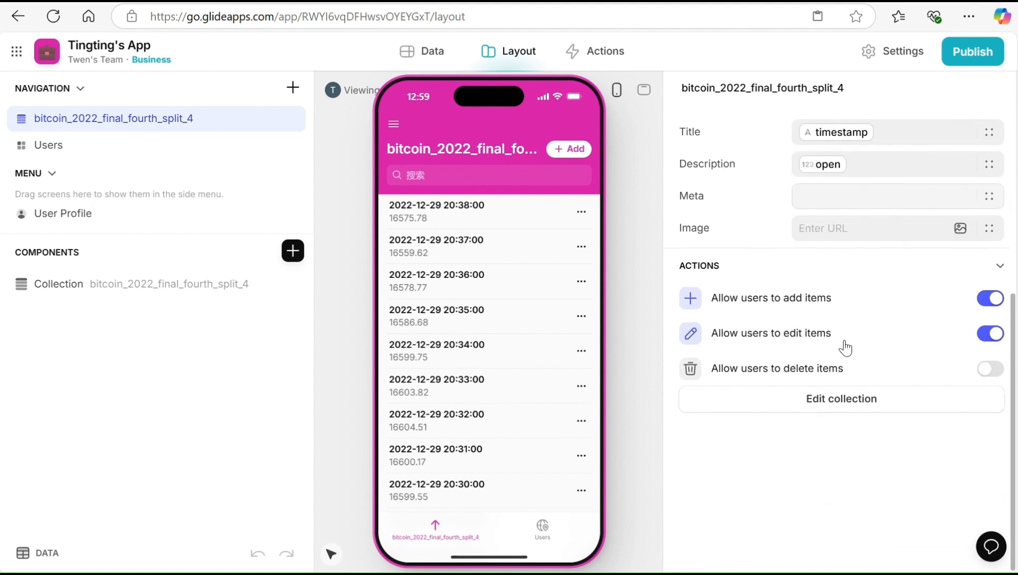
pyautogui.scroll(6, 843, 346)
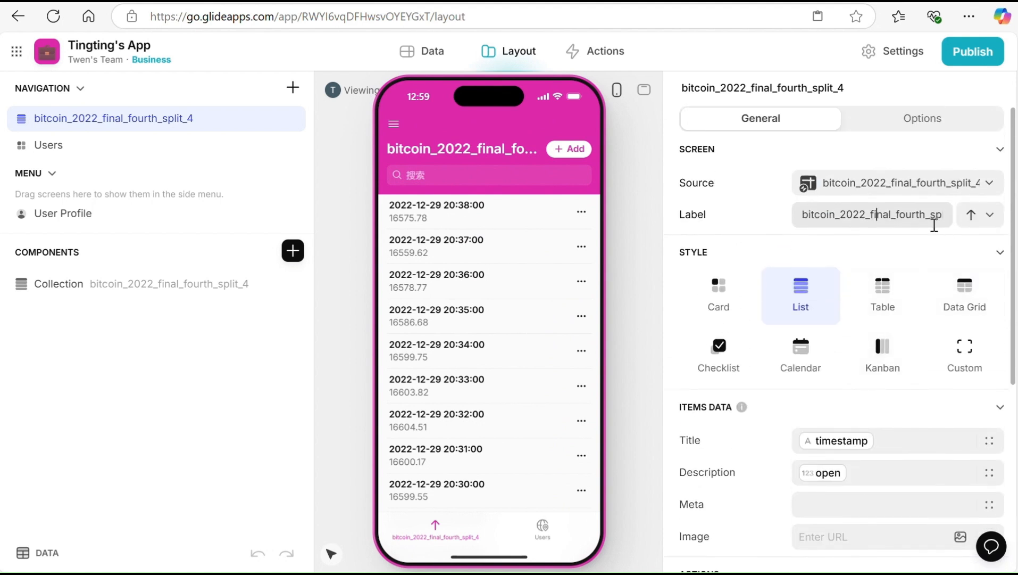
# Try the four-squares, eye and heart icons for the Bitcoin screen's navigation tab
pyautogui.click(983, 225)
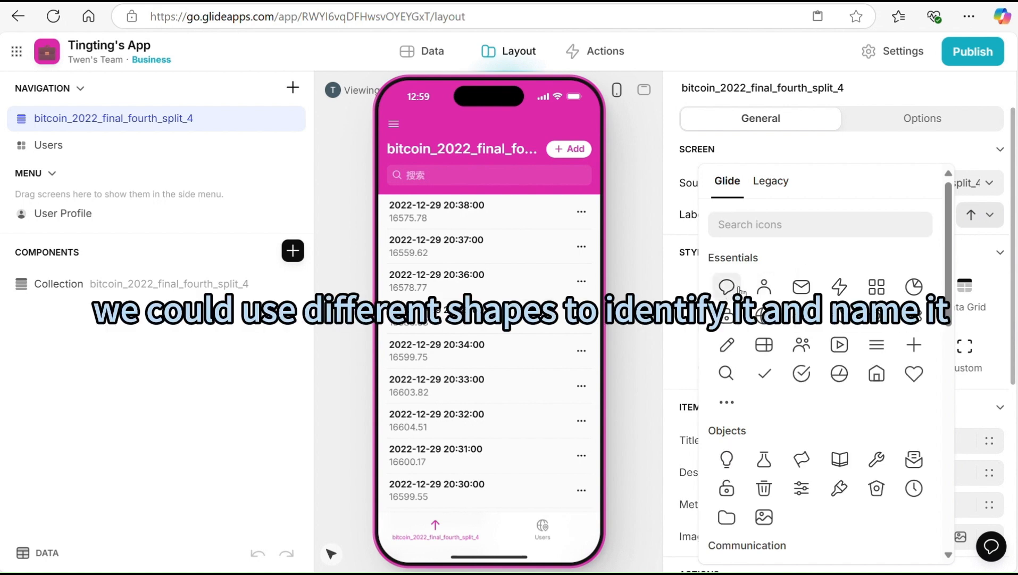
pyautogui.click(877, 288)
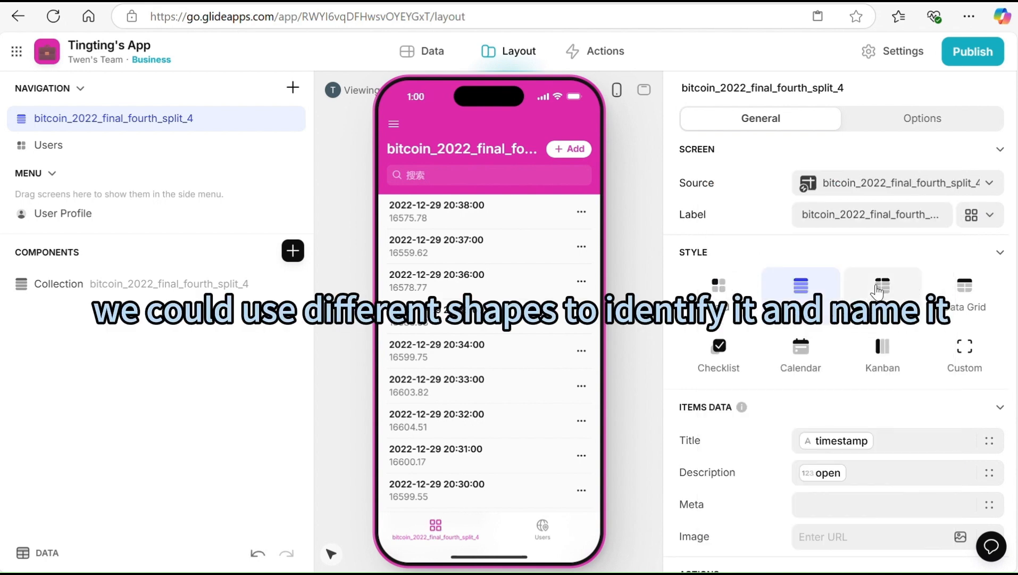
pyautogui.click(991, 217)
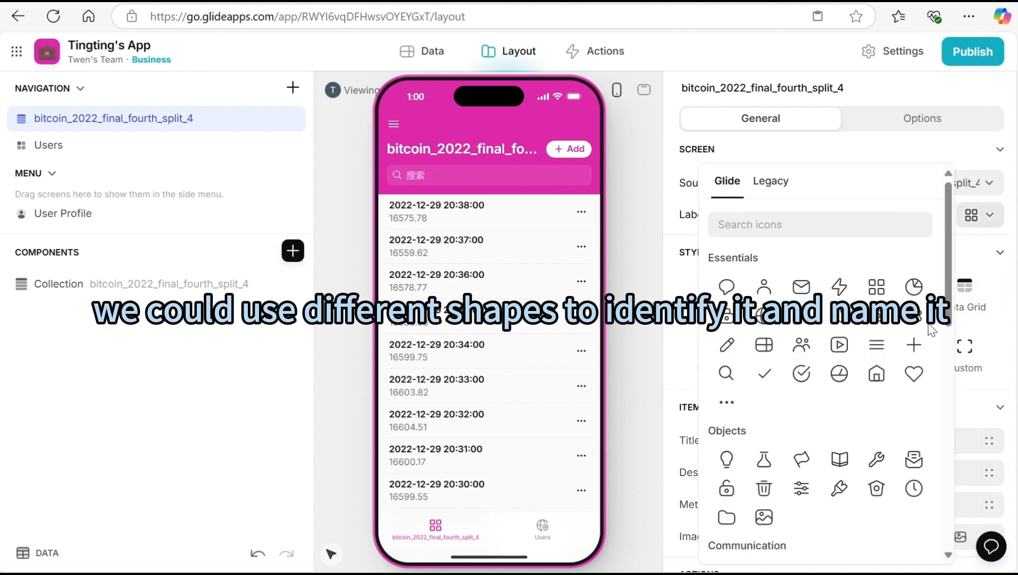
pyautogui.click(877, 316)
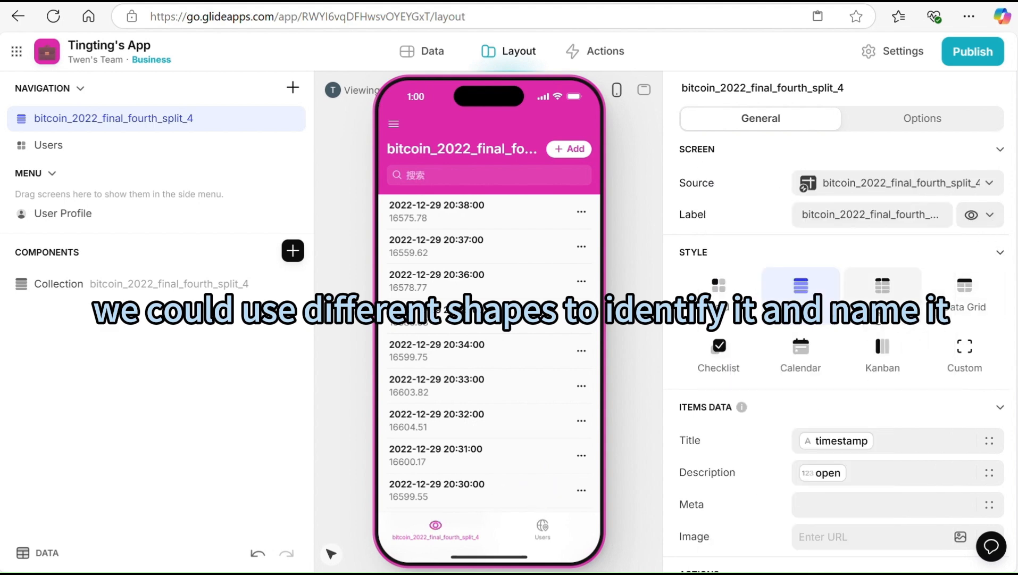
pyautogui.click(977, 224)
pyautogui.click(914, 374)
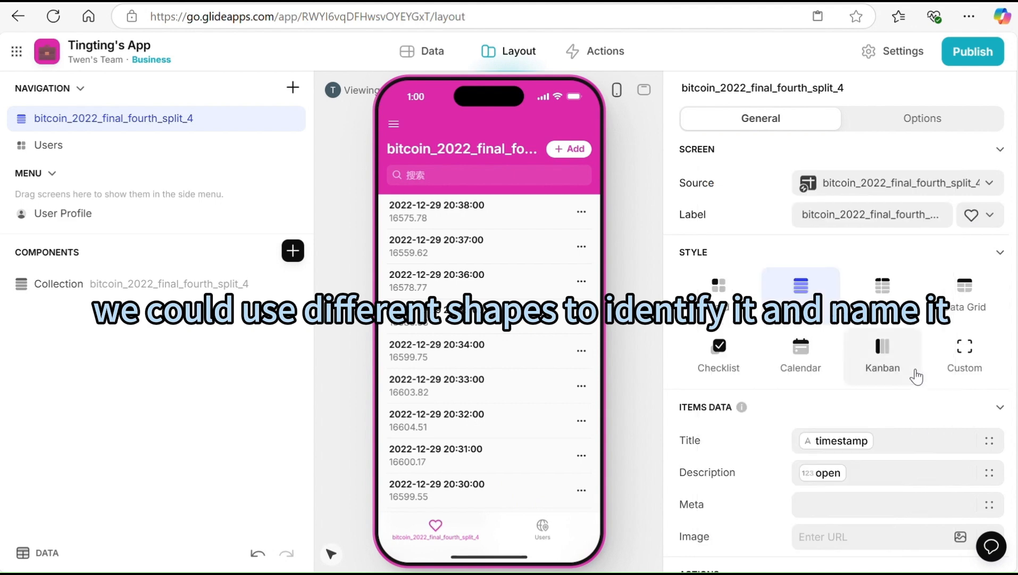
# Give the Bitcoin screen's navigation tab the table icon and set its label to Data 2022.12.29
pyautogui.click(971, 219)
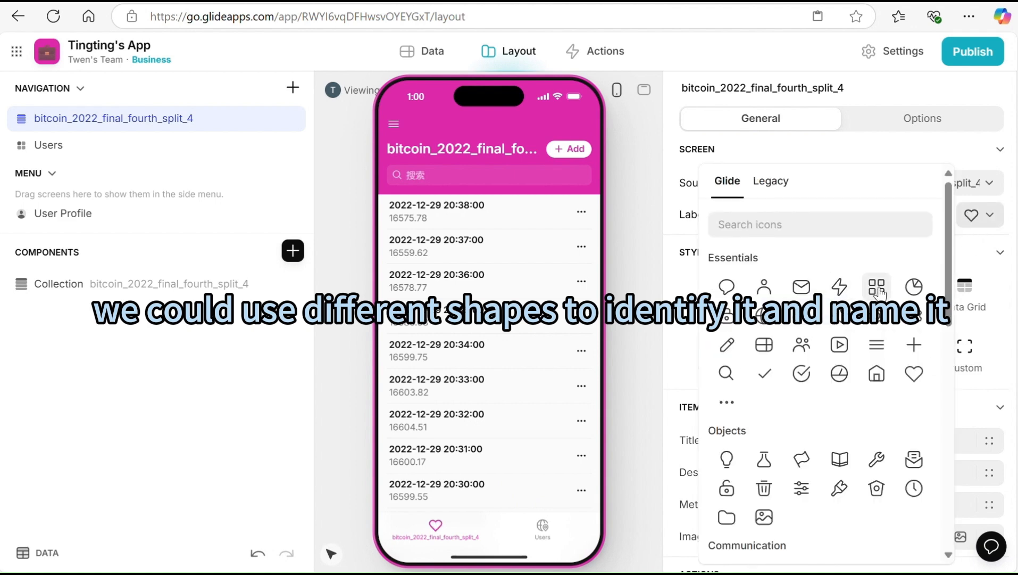
pyautogui.click(765, 345)
pyautogui.click(860, 214)
pyautogui.hotkey('ctrl', 'a')
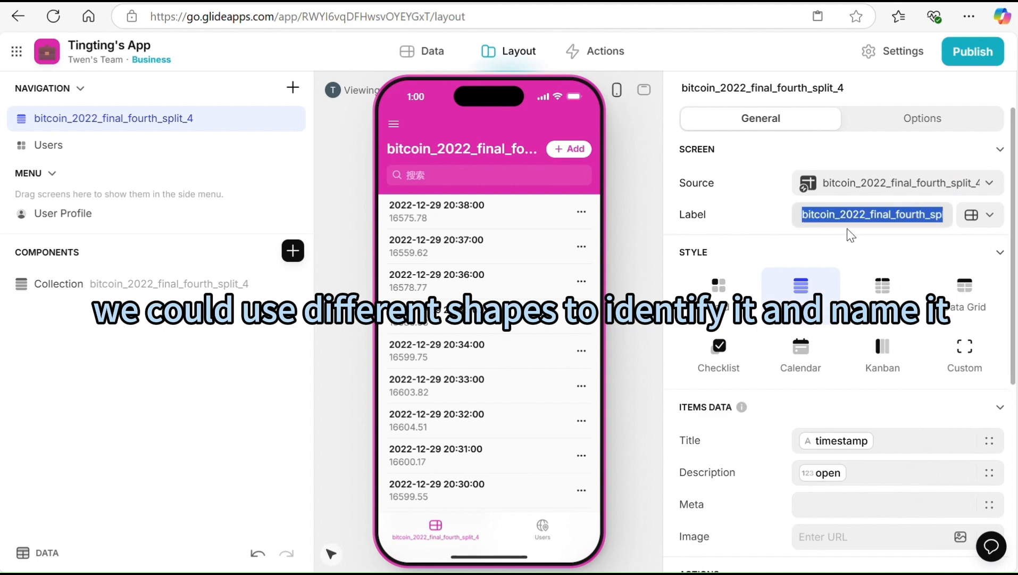
pyautogui.press('BackSpace')
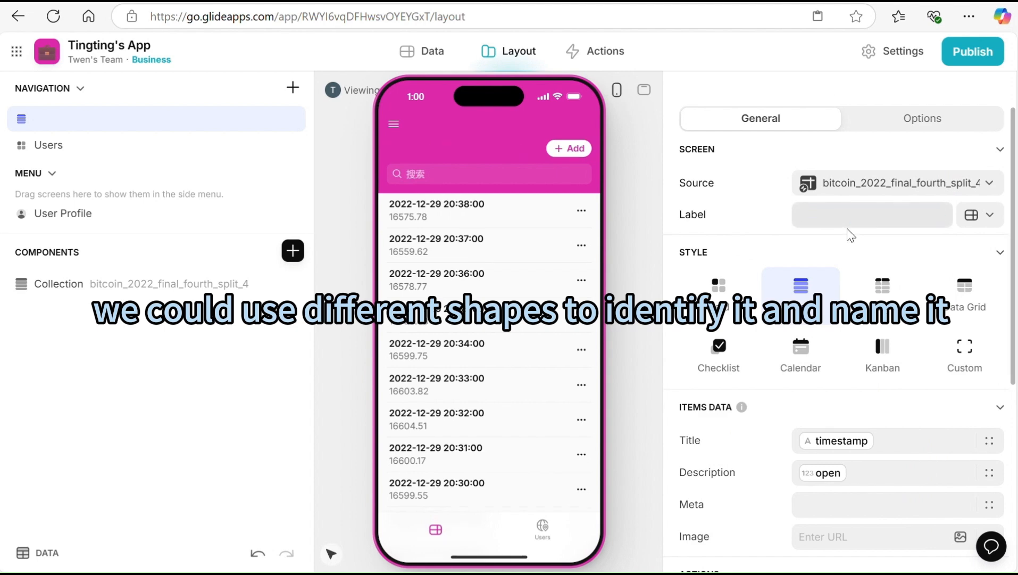
pyautogui.write('Data 202')
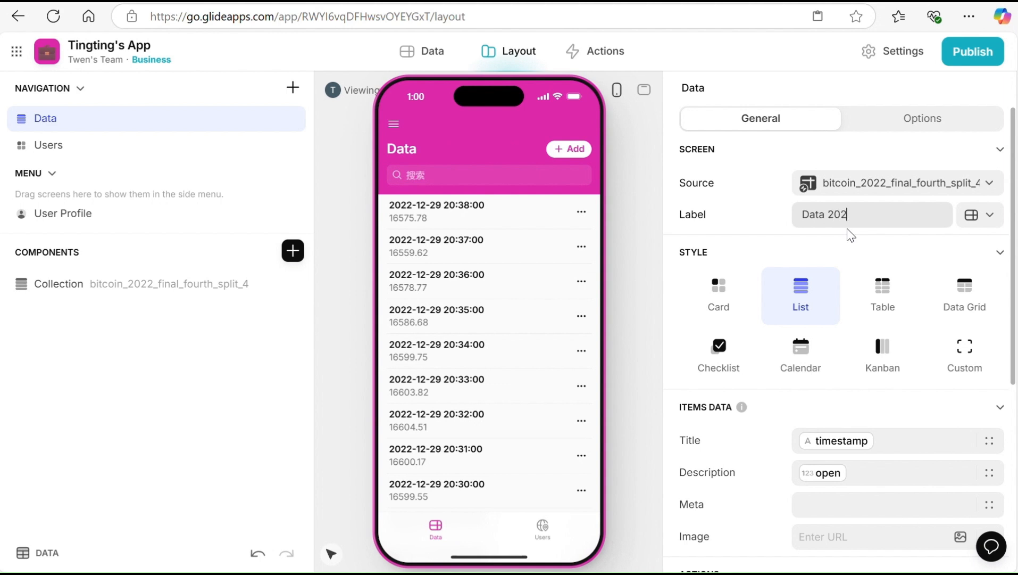
pyautogui.write('2.12')
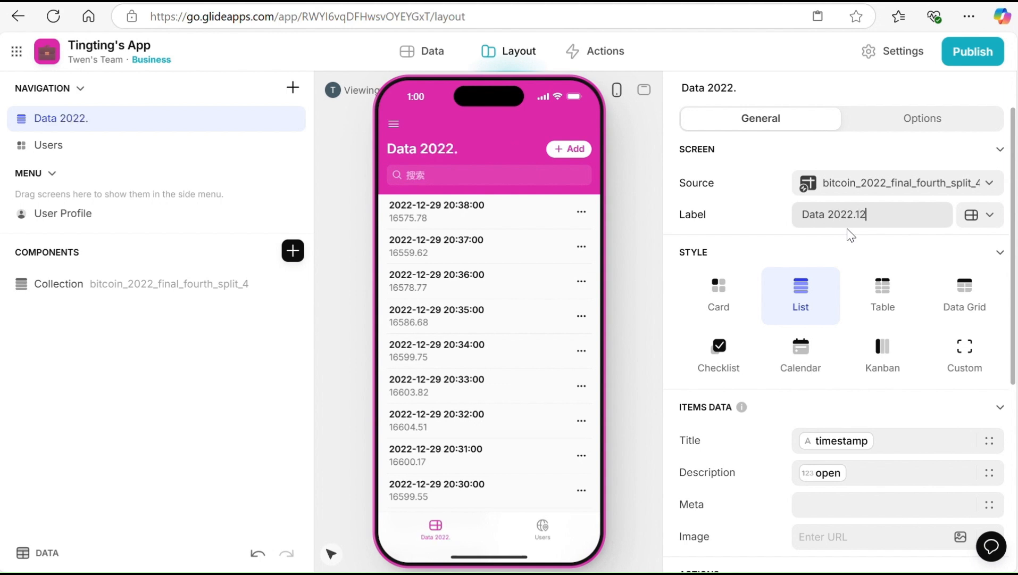
pyautogui.write('.29')
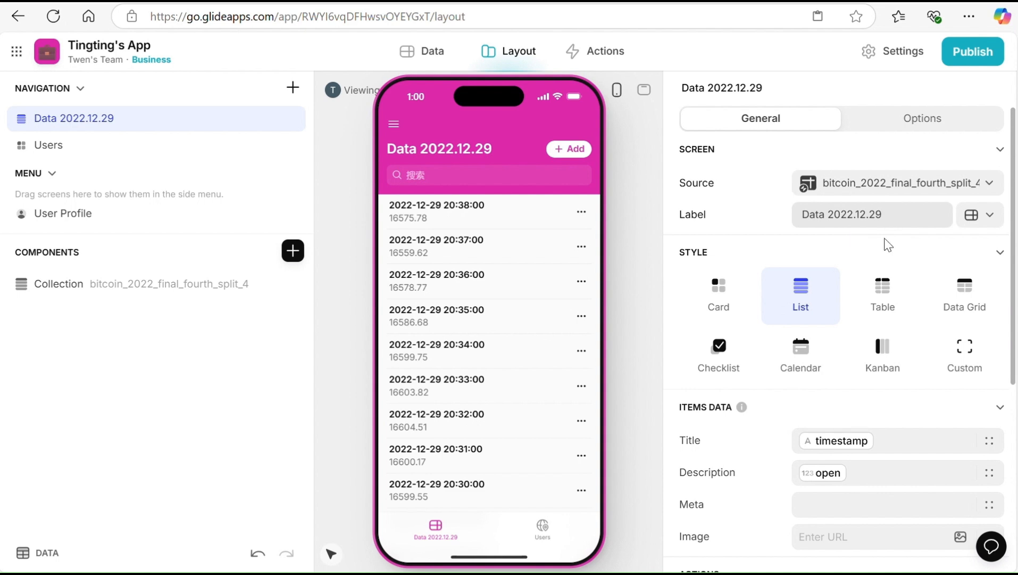
pyautogui.click(884, 250)
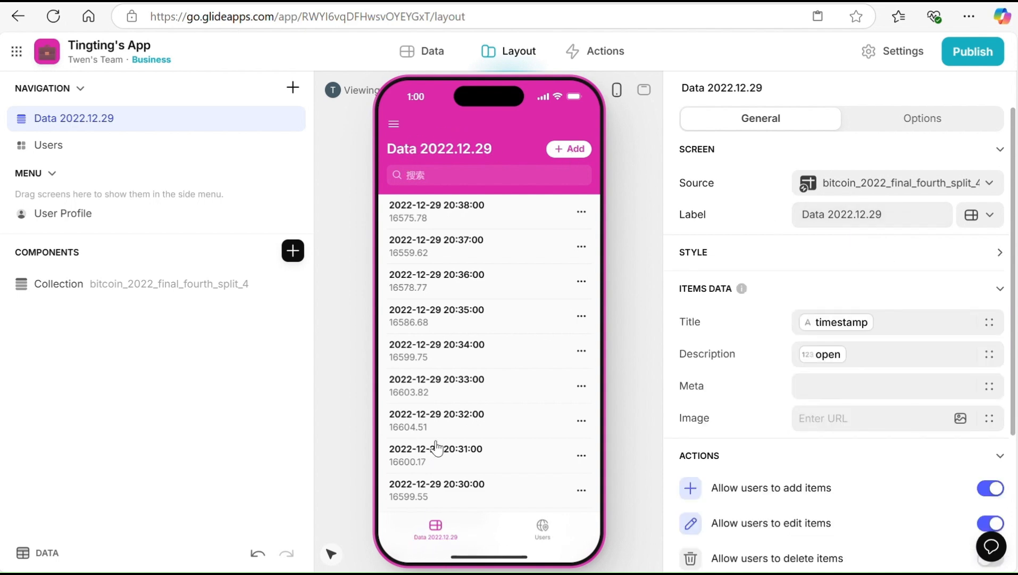
# Add the sample Dashboard screen and move it to the first place in the navigation
pyautogui.click(292, 88)
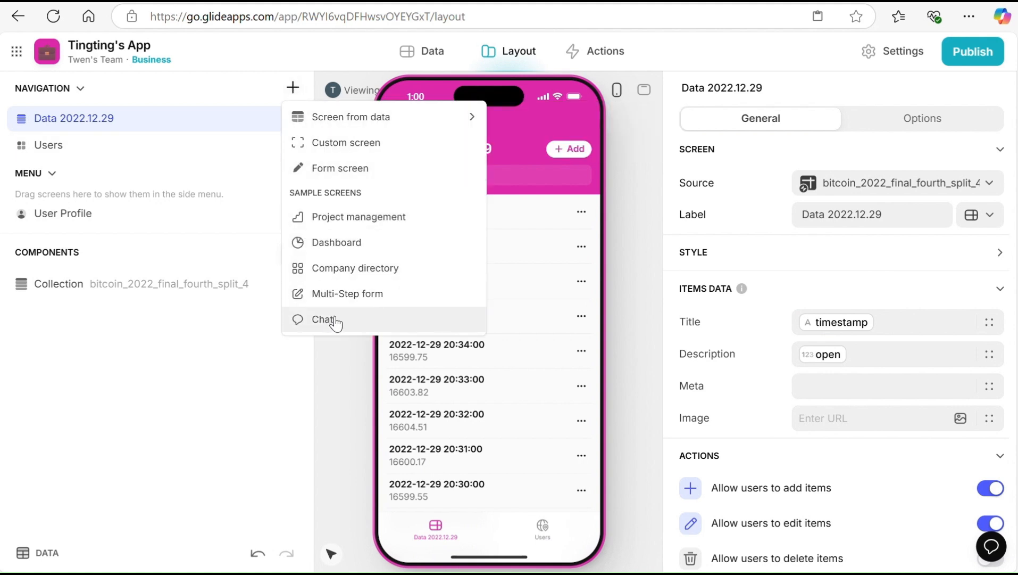
pyautogui.click(348, 240)
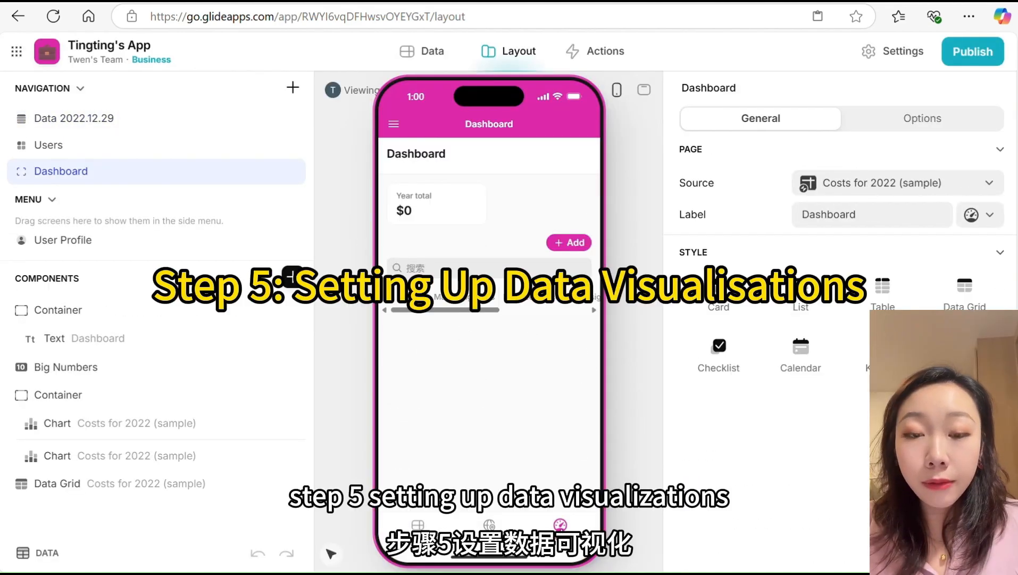
pyautogui.moveTo(67, 181); pyautogui.dragTo(49, 107)
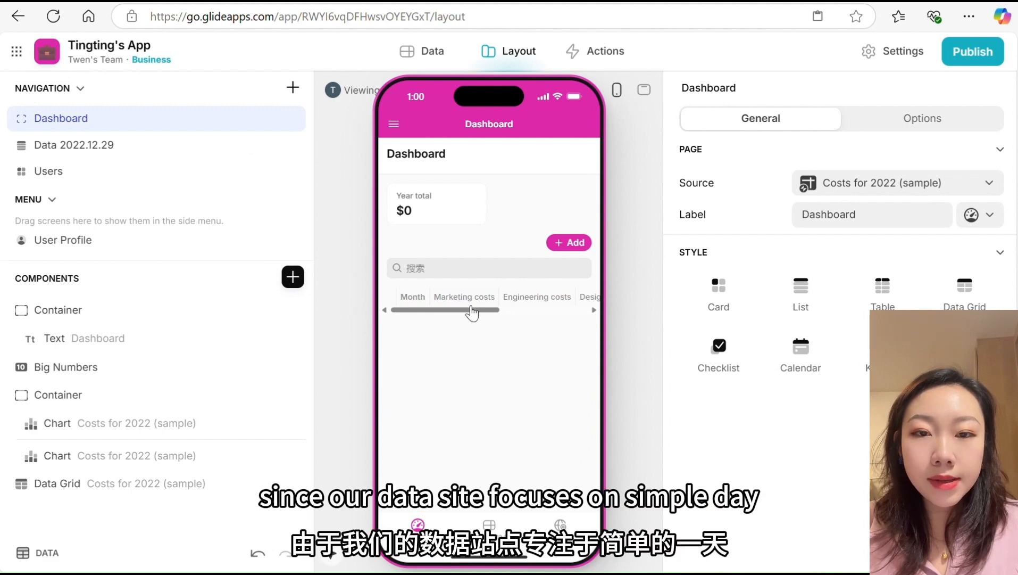
# Look through the cost columns in the sample dashboard's data grid and its option to add items
pyautogui.moveTo(471, 313)
pyautogui.mouseDown()
pyautogui.moveTo(577, 311)
pyautogui.moveTo(461, 306)
pyautogui.mouseUp()
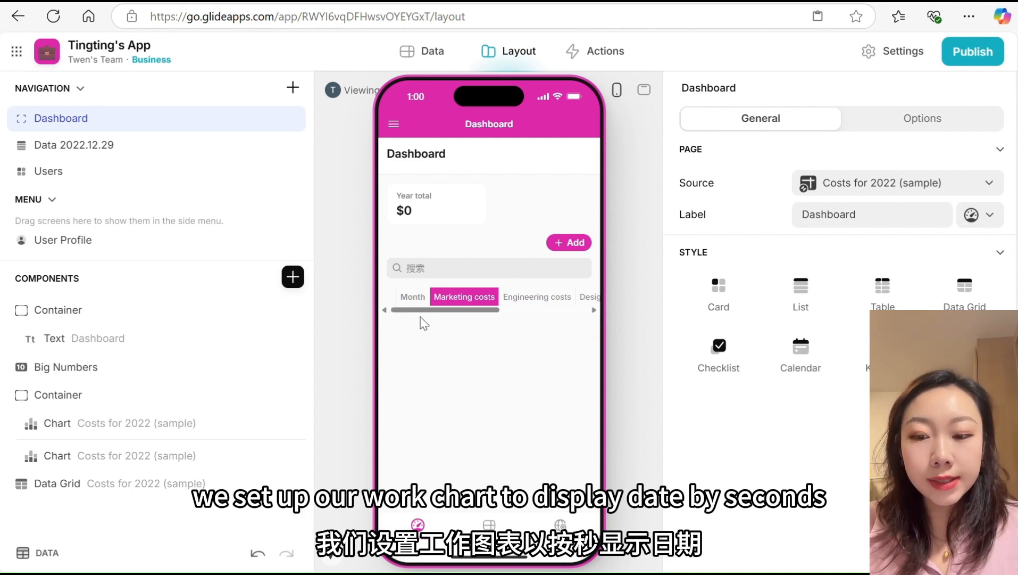
pyautogui.moveTo(423, 312); pyautogui.dragTo(532, 314)
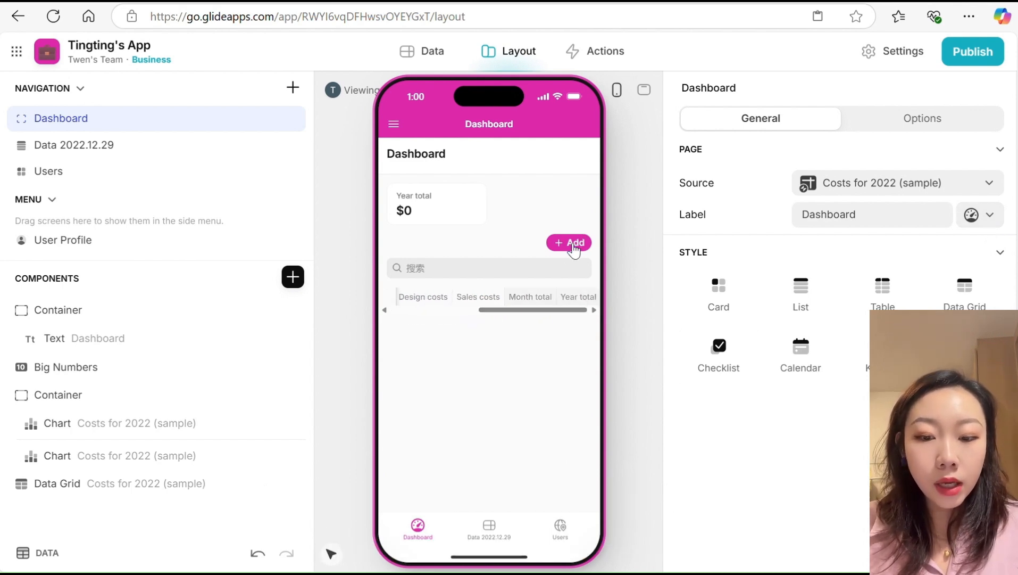
pyautogui.click(572, 245)
pyautogui.click(583, 240)
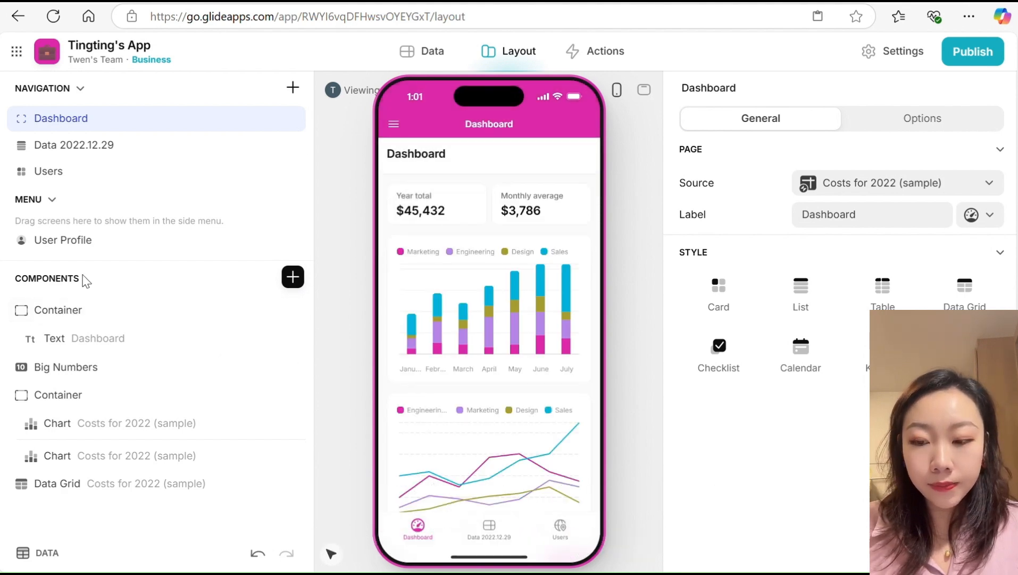
# Look through the available components and insert a line chart of the Costs for 2022 (sample) table into the Dashboard
pyautogui.click(293, 277)
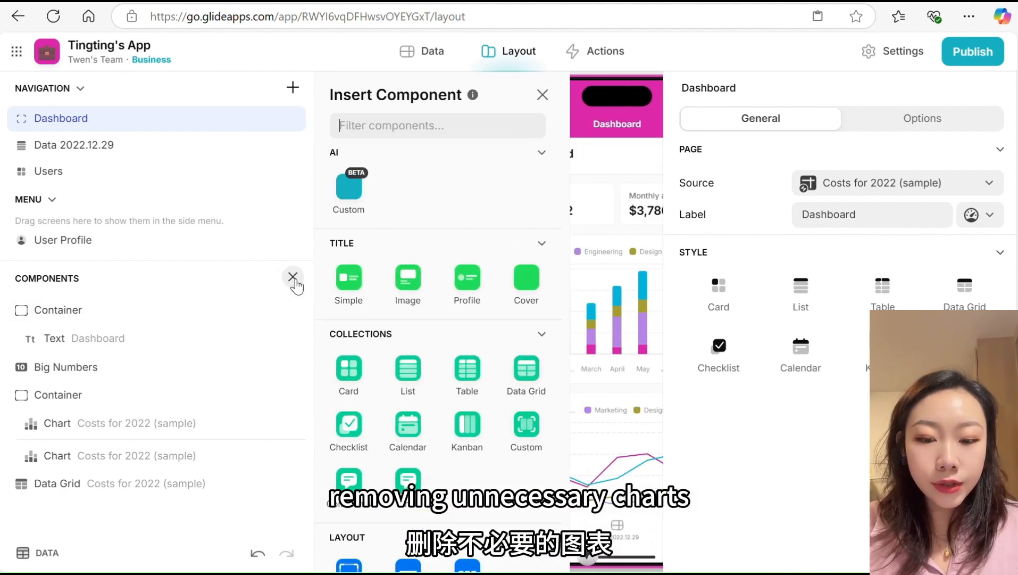
pyautogui.scroll(-2, 479, 367)
pyautogui.scroll(-5, 468, 367)
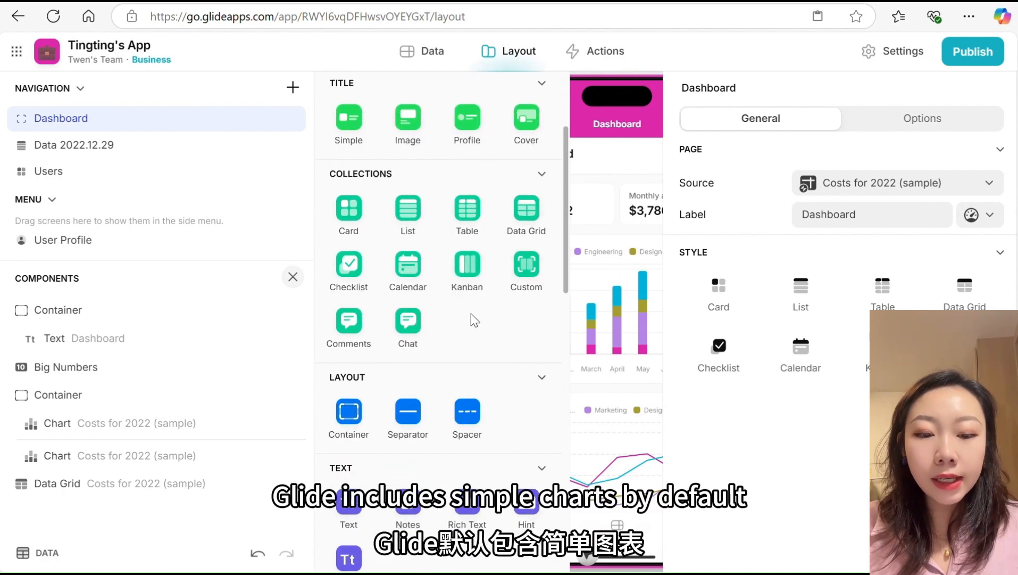
pyautogui.scroll(-2, 408, 412)
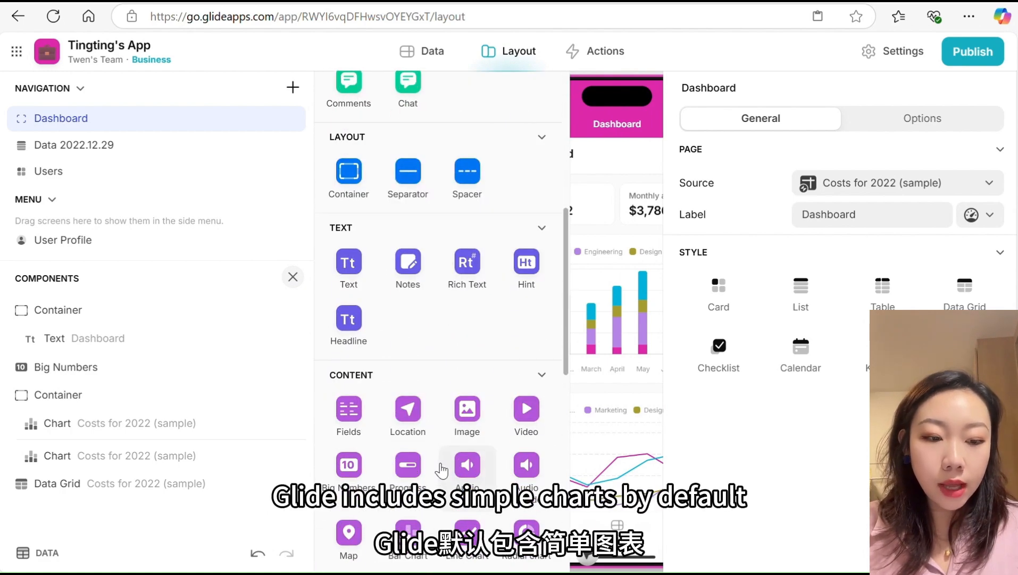
pyautogui.scroll(5, 441, 470)
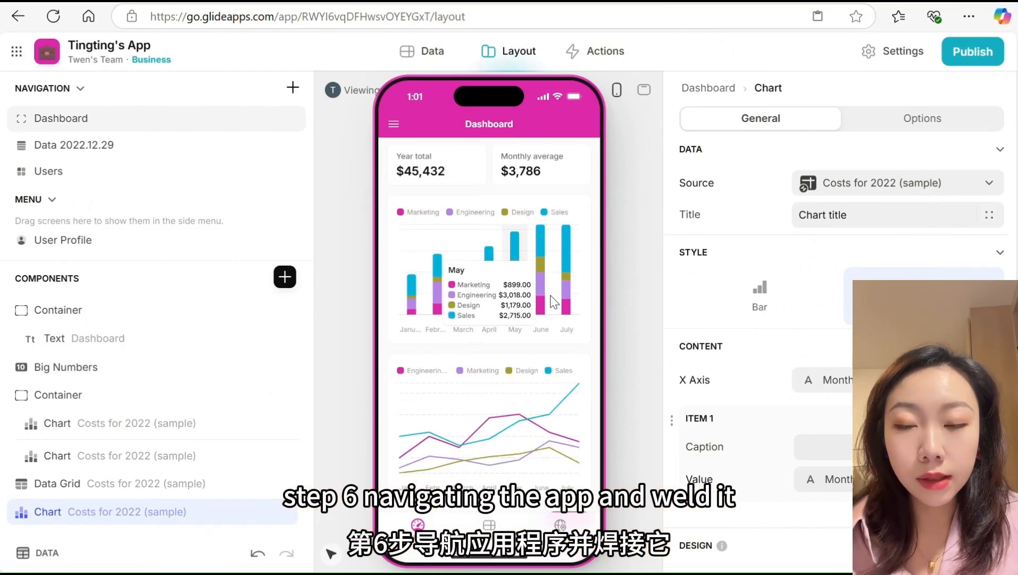
pyautogui.scroll(-4, 553, 301)
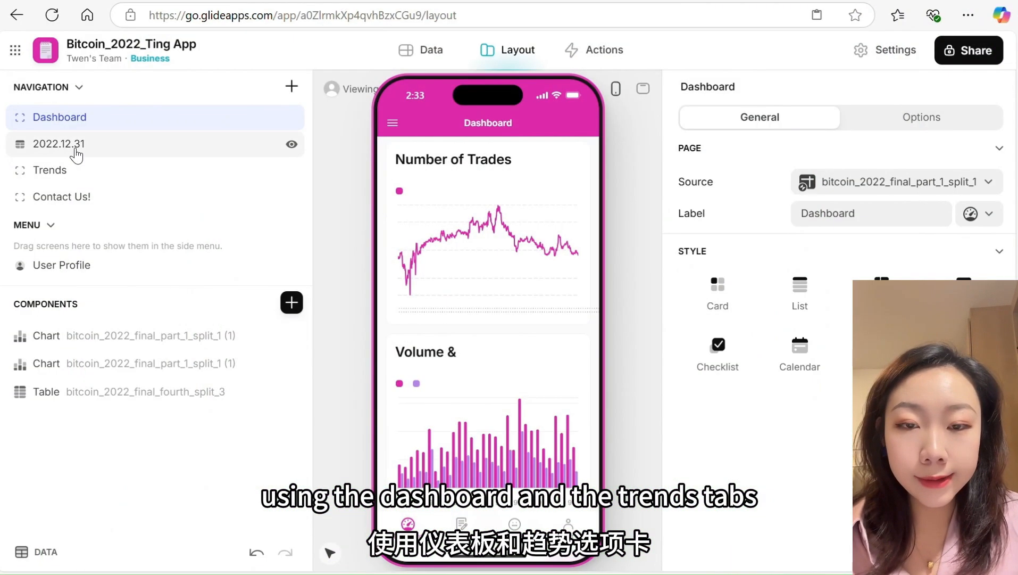
# Review the 2022.12.31, Trends and Contact Us! screens of the Bitcoin_2022_Ting App
pyautogui.click(77, 156)
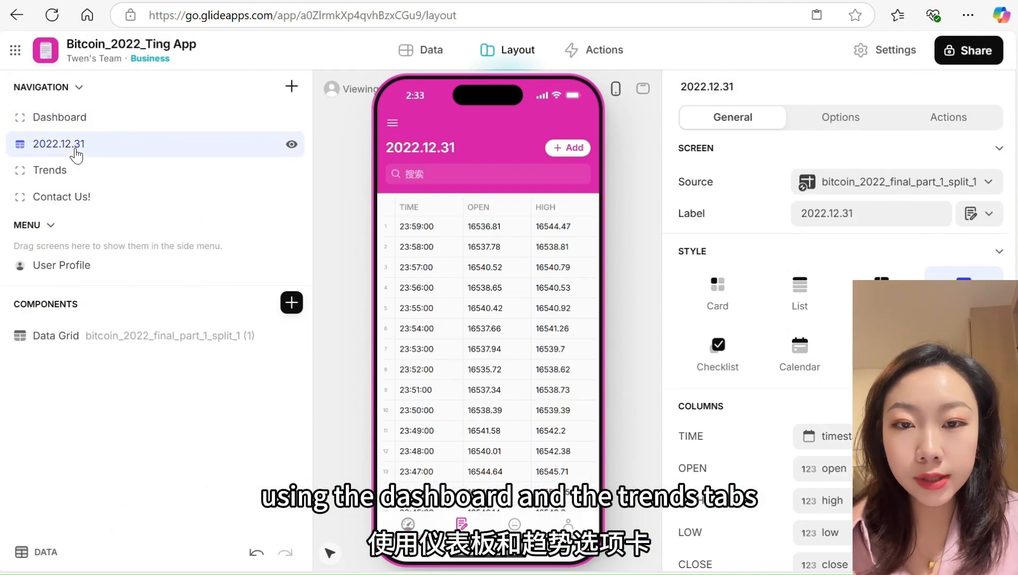
pyautogui.click(60, 172)
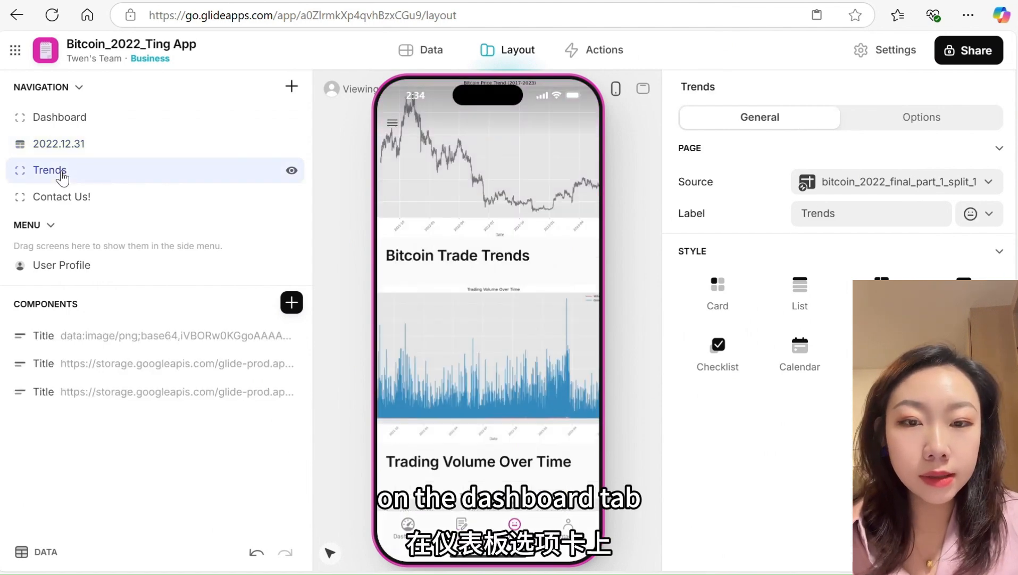
pyautogui.scroll(-3, 507, 245)
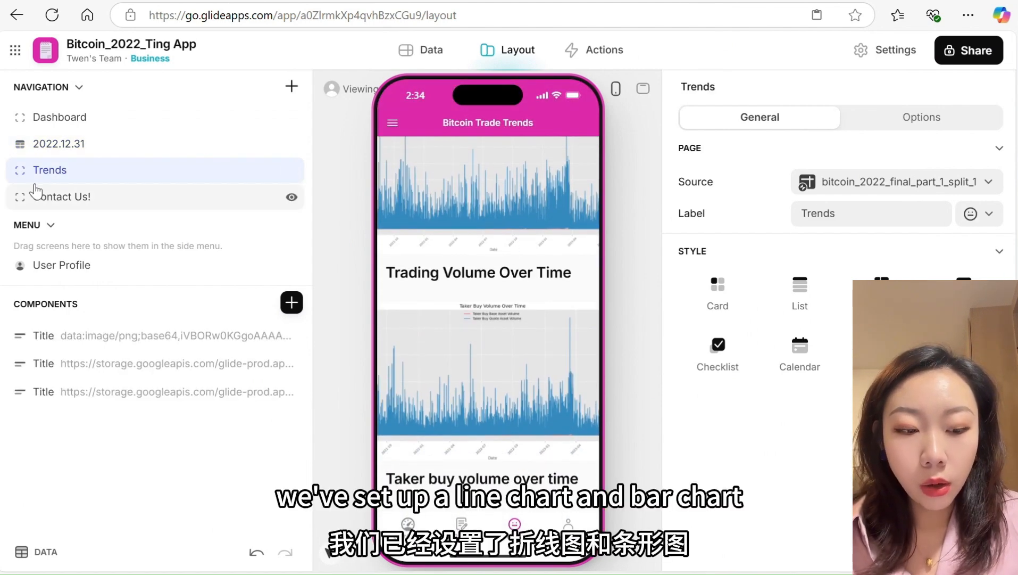
pyautogui.click(52, 201)
pyautogui.scroll(-3, 508, 239)
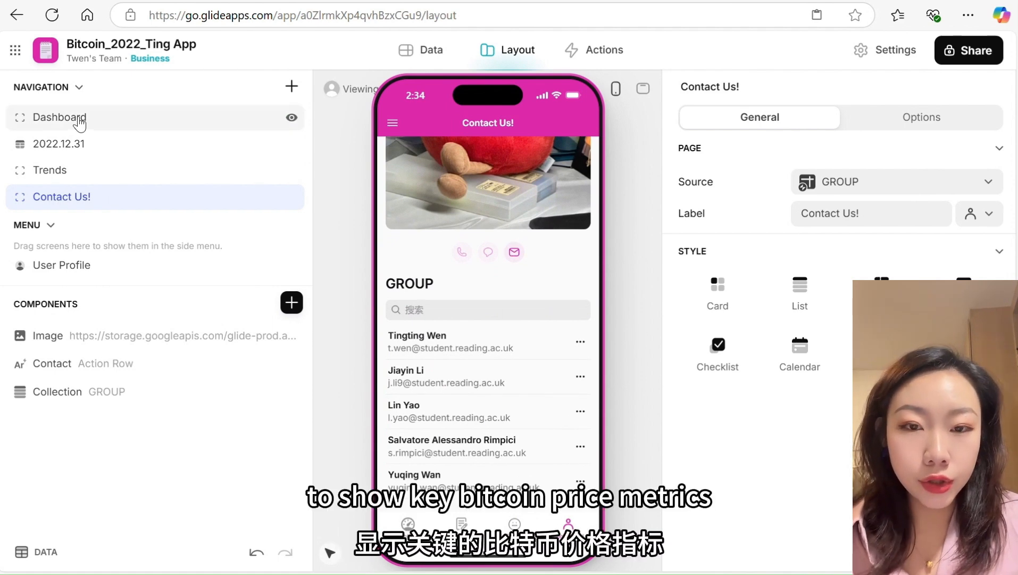
# Check the source options of the Dashboard's Number of Trades chart and view the bitcoin_2022_final_part_1_split_1 (1) table behind it
pyautogui.click(174, 118)
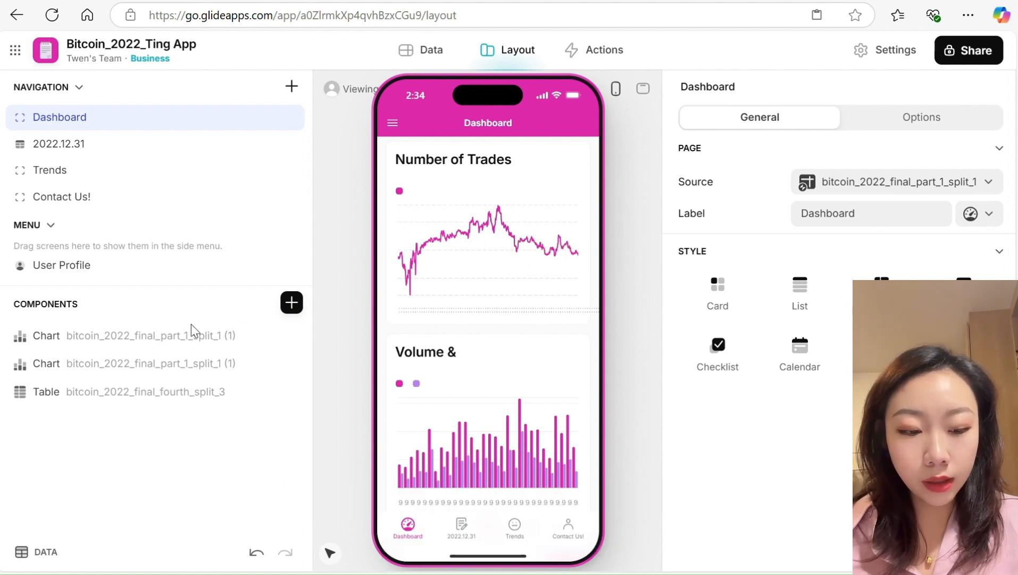
pyautogui.click(177, 340)
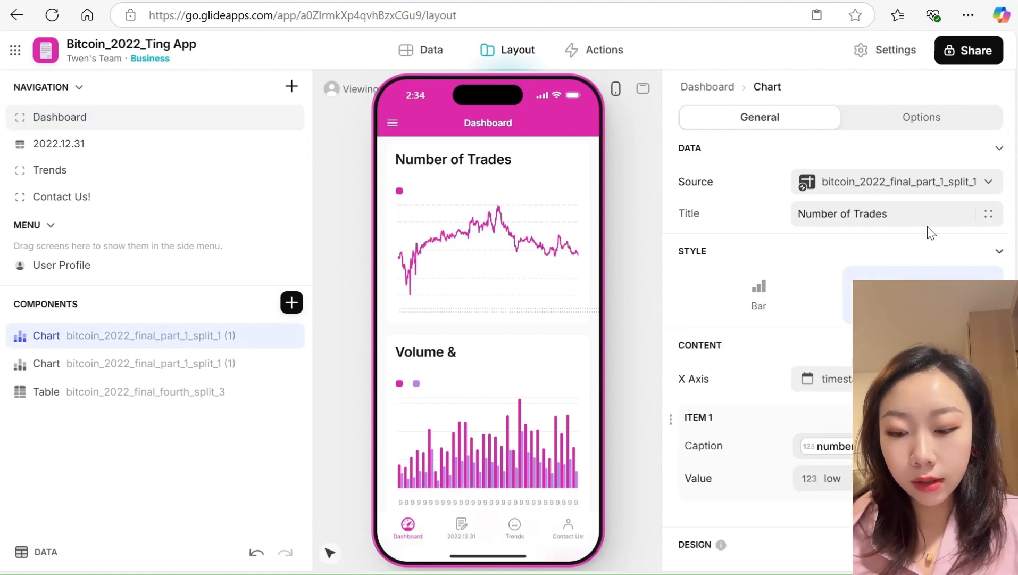
pyautogui.click(988, 184)
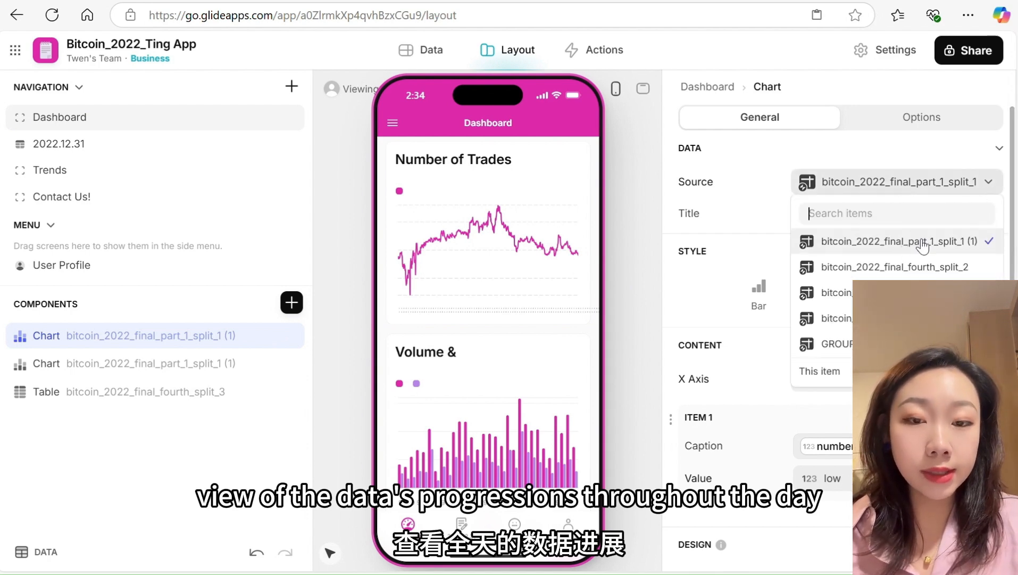
pyautogui.click(994, 183)
pyautogui.click(407, 50)
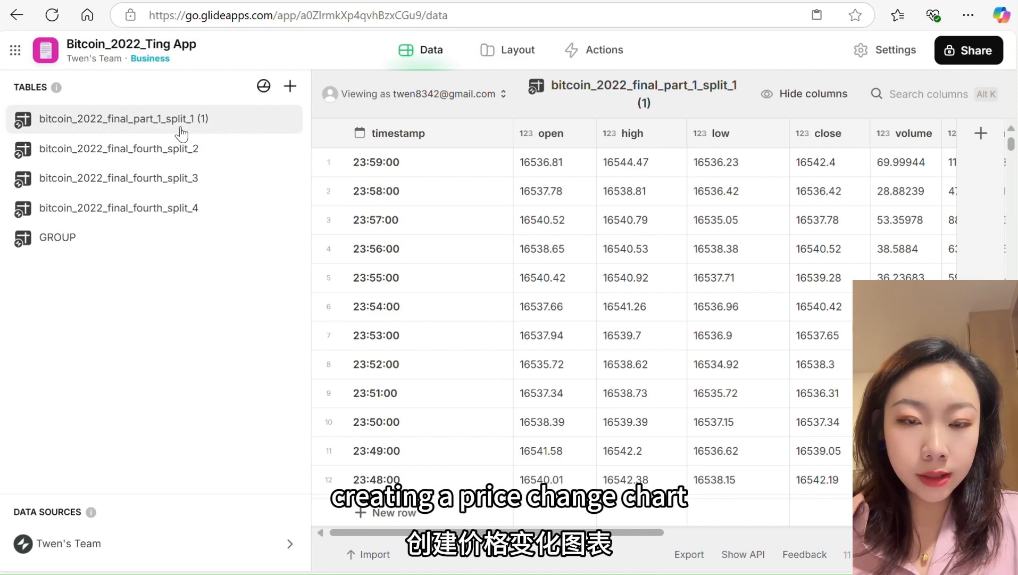
pyautogui.click(515, 56)
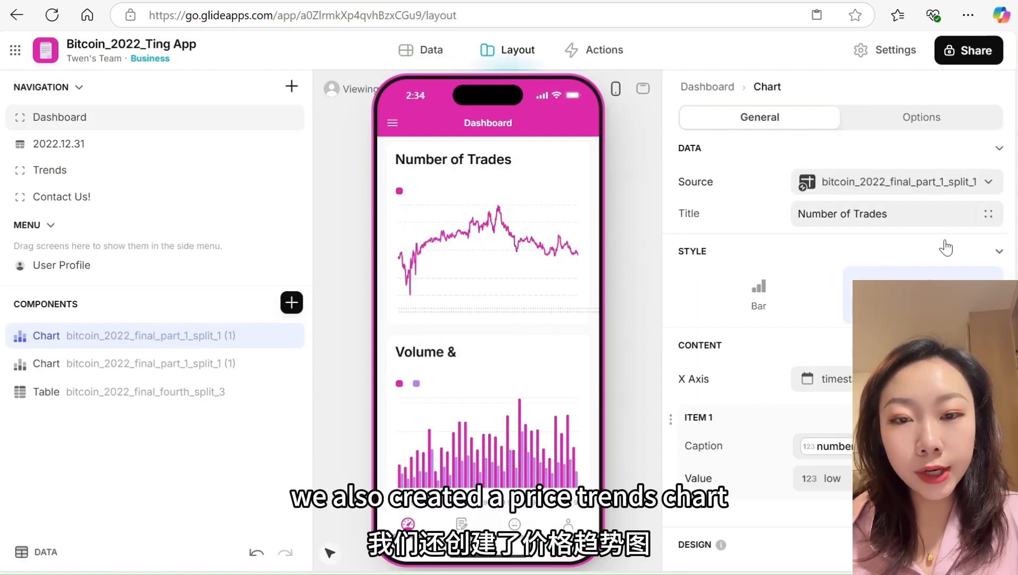
# Examine the Number of Trades chart's title and the columns available for its X axis and Item 1 value
pyautogui.click(988, 213)
pyautogui.click(893, 219)
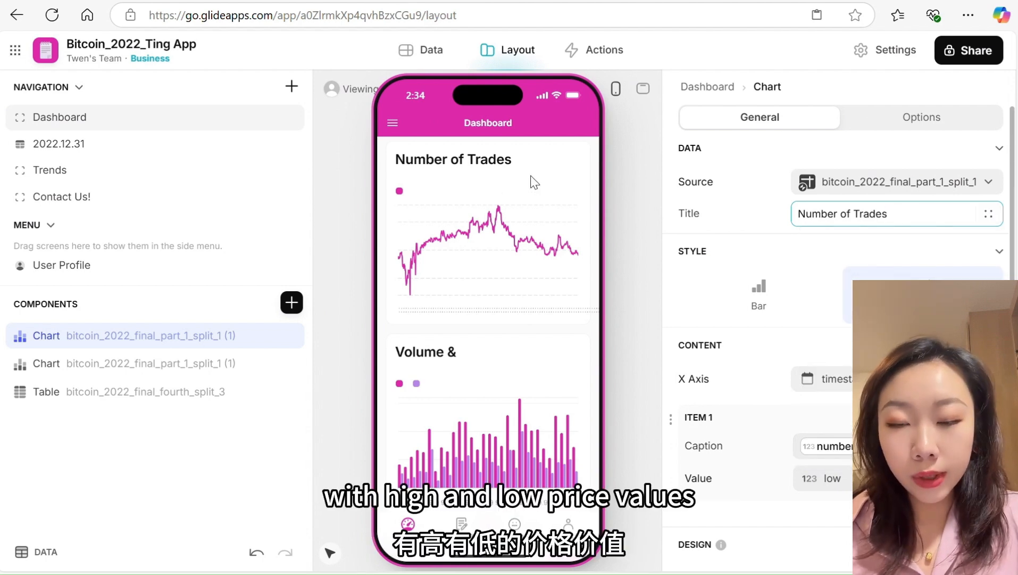
pyautogui.scroll(-2, 893, 218)
pyautogui.click(822, 298)
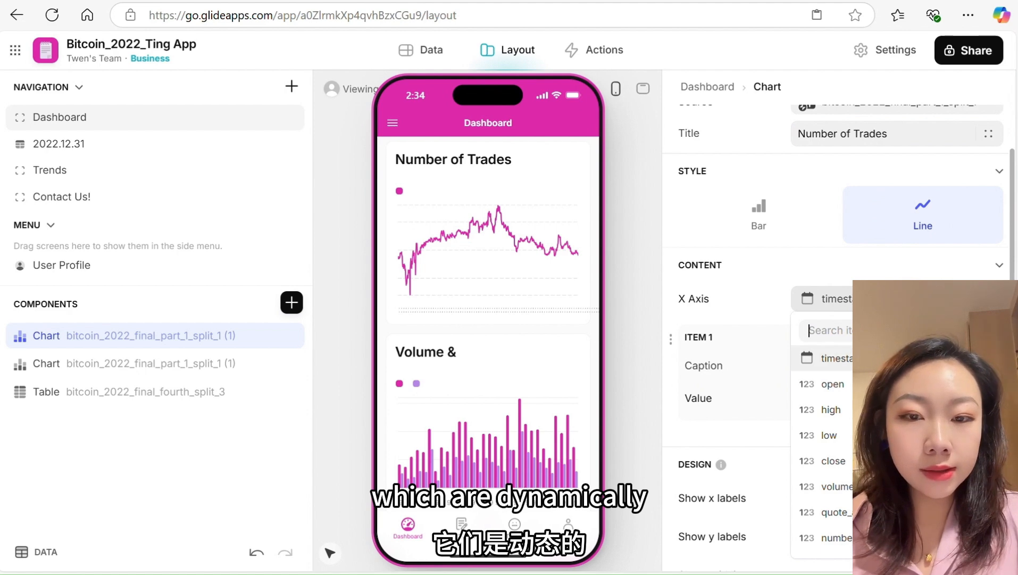
pyautogui.click(855, 266)
pyautogui.scroll(-2, 894, 277)
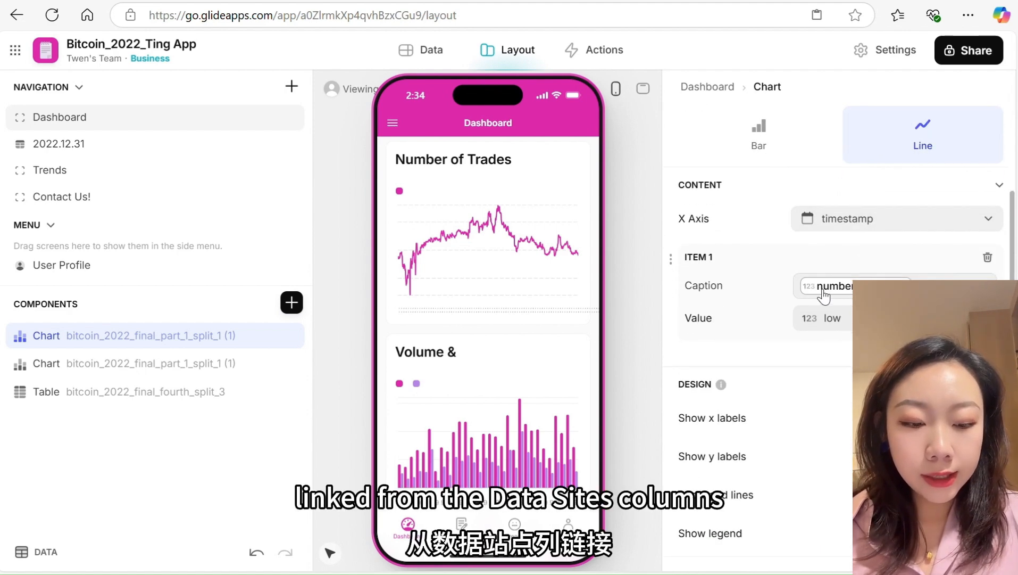
pyautogui.click(846, 319)
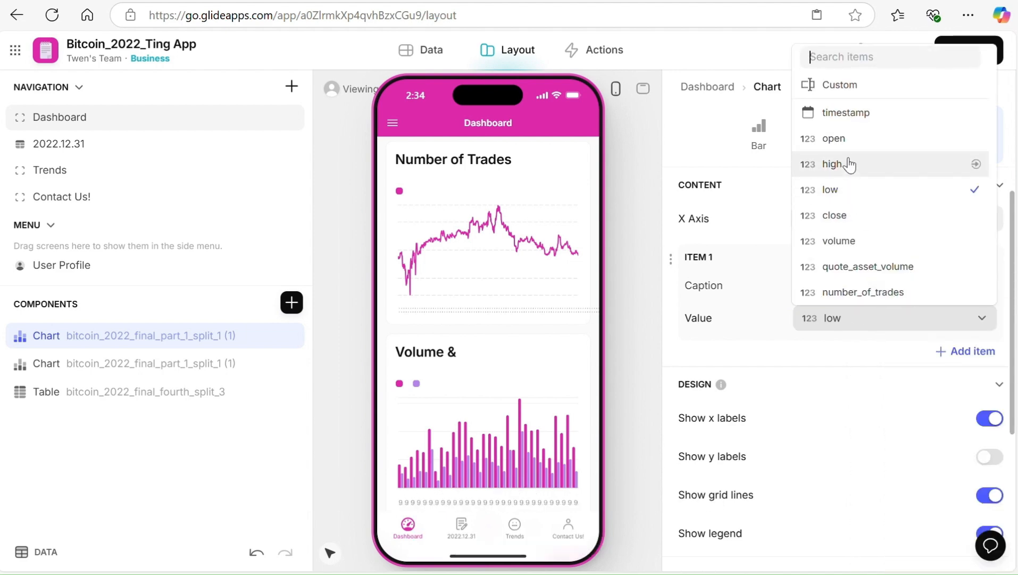
pyautogui.click(755, 360)
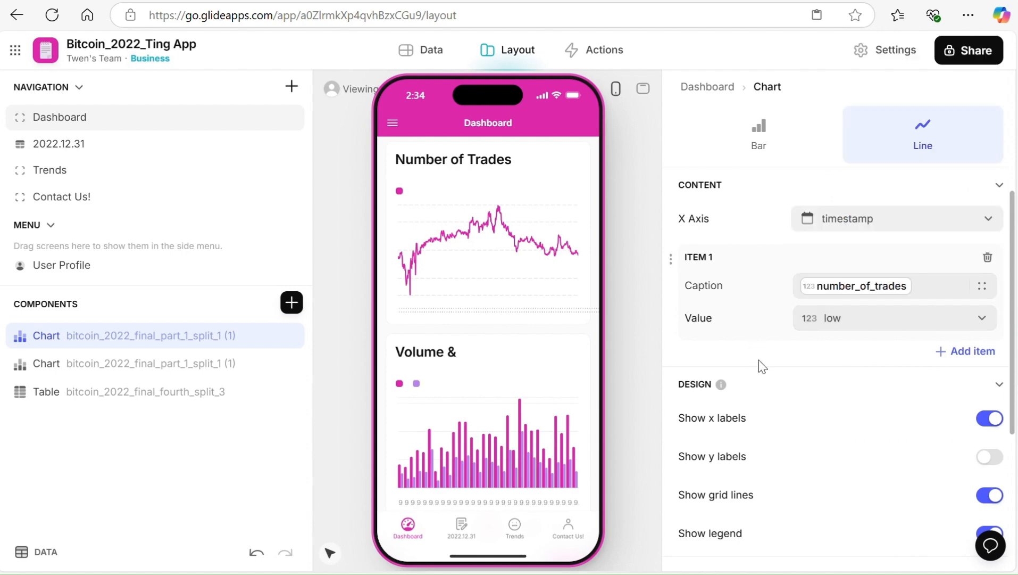
# Try a second item with the high column as caption in the Number of Trades chart, and delete that item
pyautogui.click(964, 362)
pyautogui.click(850, 384)
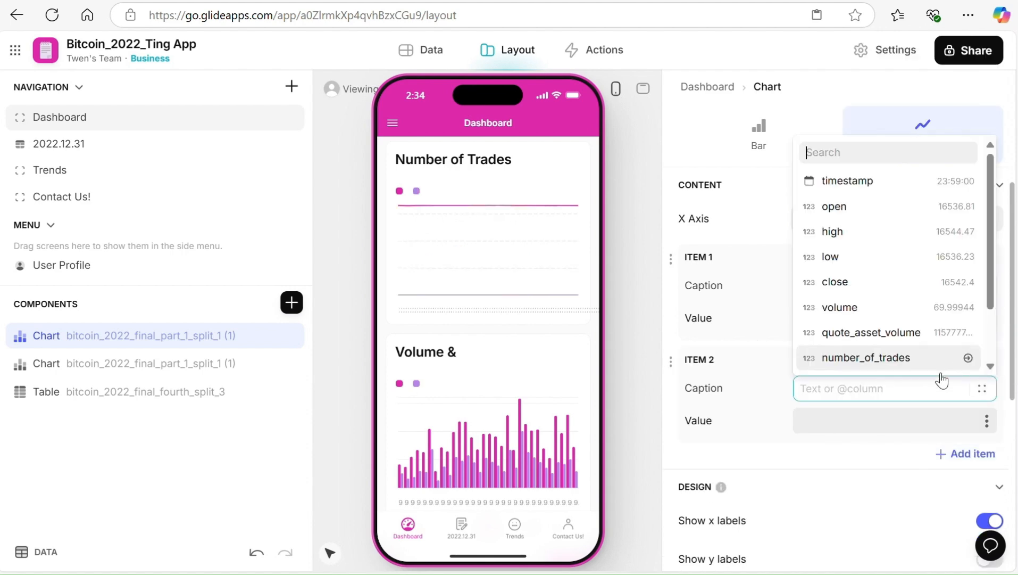
pyautogui.click(859, 231)
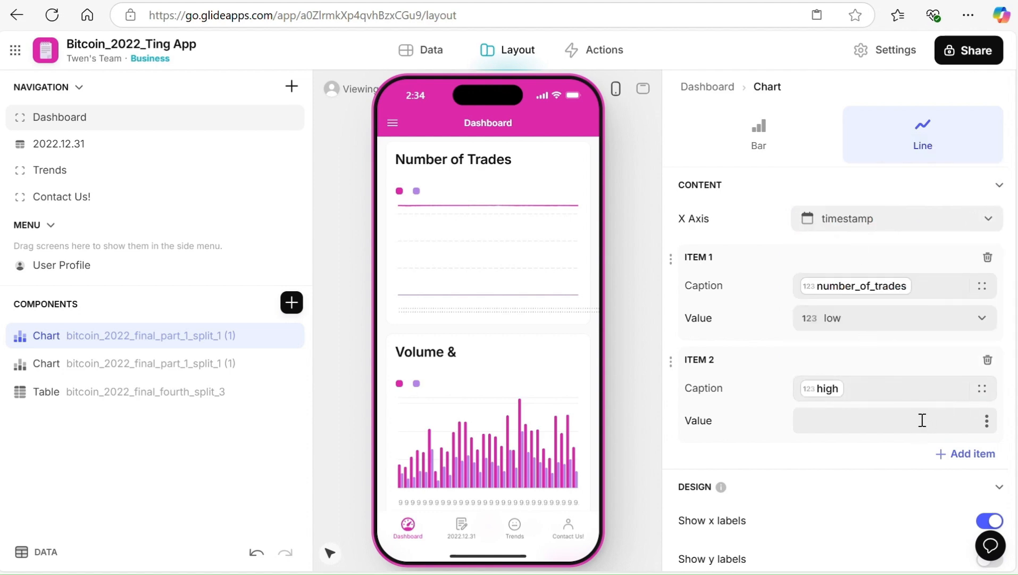
pyautogui.click(988, 359)
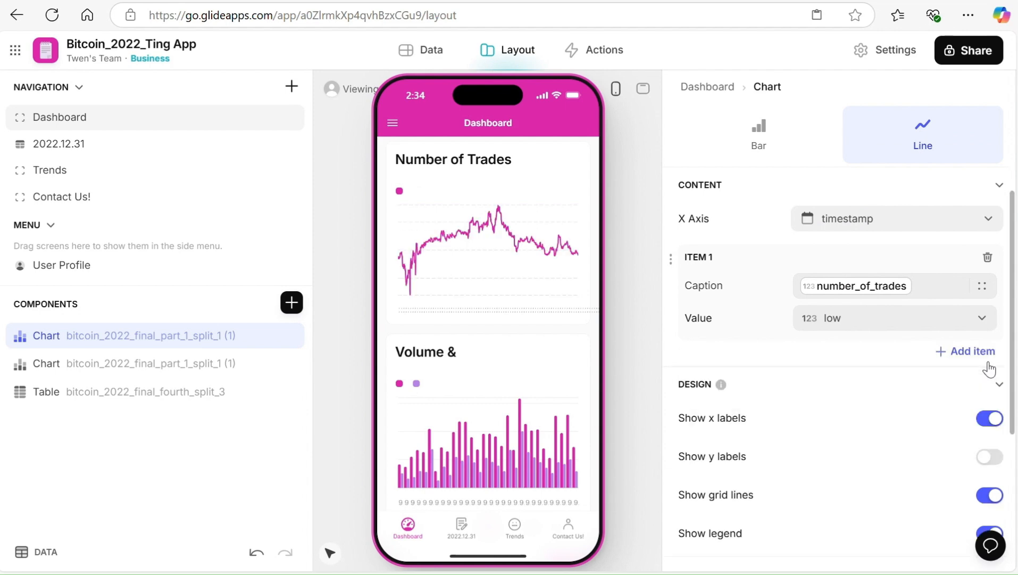
# Set the Number of Trades chart's Item 1 value to number_of_trades and check the chart's design options and page size
pyautogui.click(915, 320)
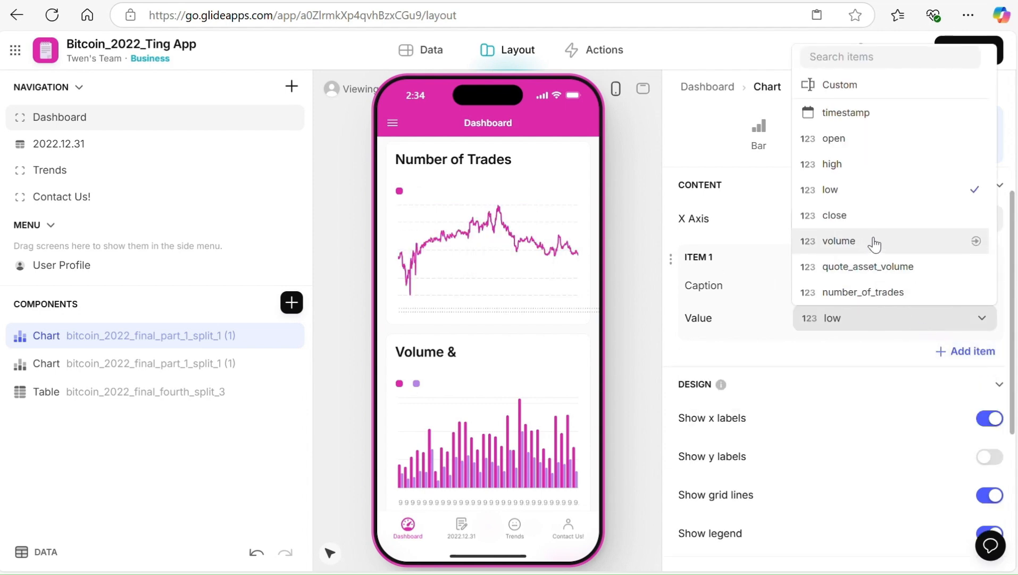
pyautogui.click(904, 296)
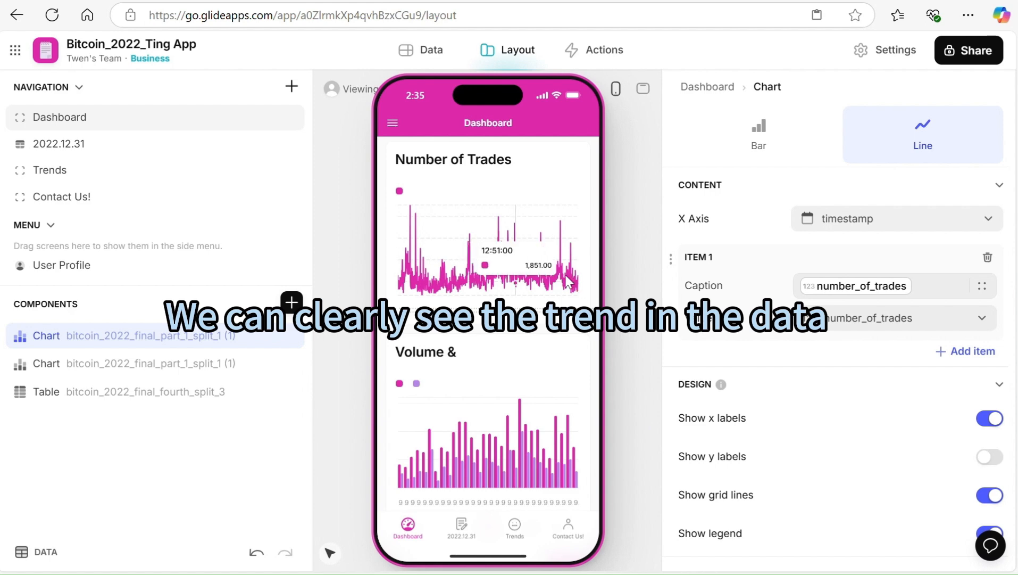
pyautogui.scroll(-1, 585, 284)
pyautogui.scroll(-5, 830, 356)
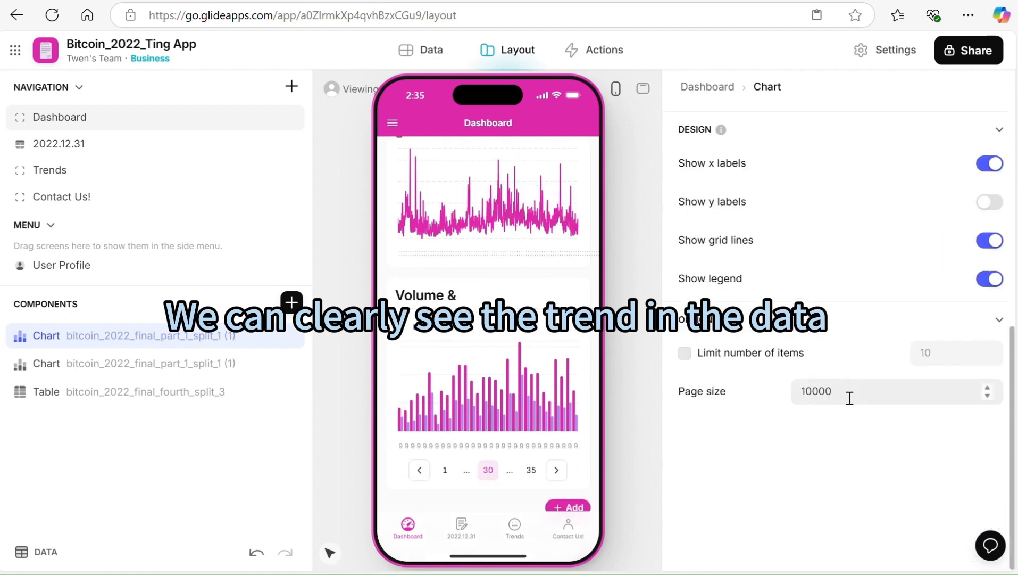
pyautogui.scroll(5, 845, 391)
pyautogui.scroll(3, 845, 391)
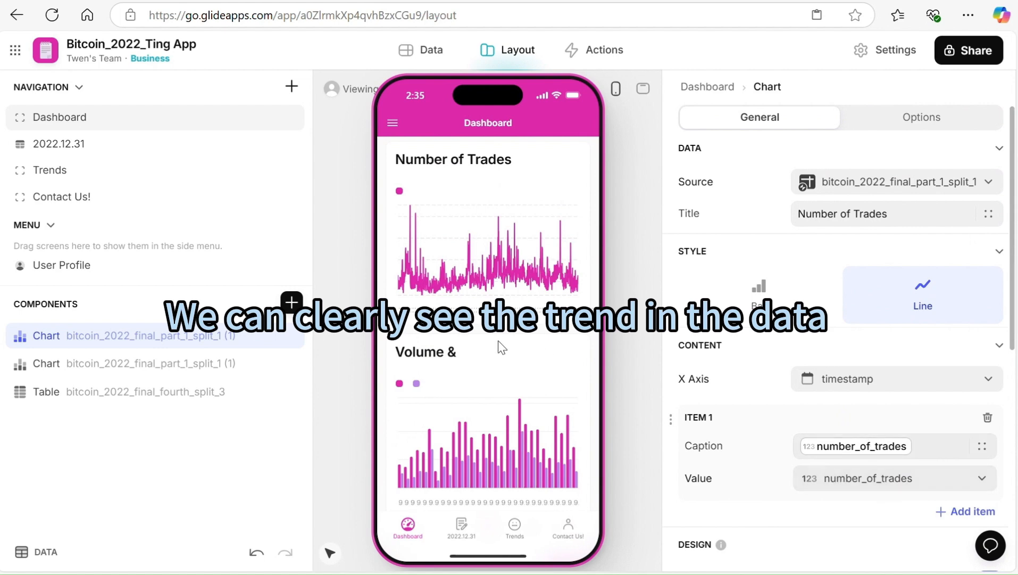
# Add a line chart to the Dashboard and place it directly below the Number of Trades chart
pyautogui.click(291, 302)
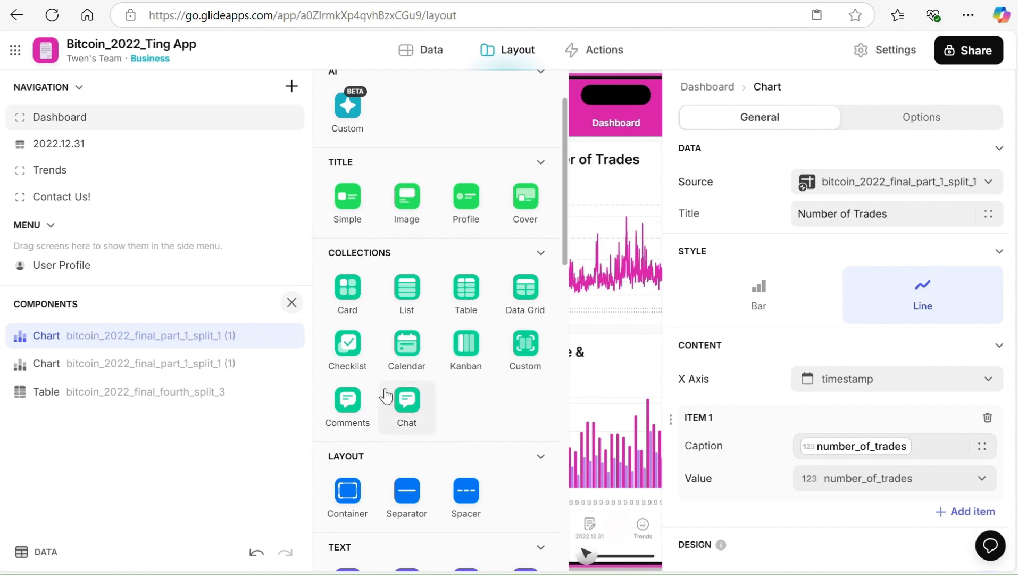
pyautogui.scroll(-4, 399, 391)
pyautogui.scroll(-1, 436, 239)
pyautogui.scroll(-3, 449, 283)
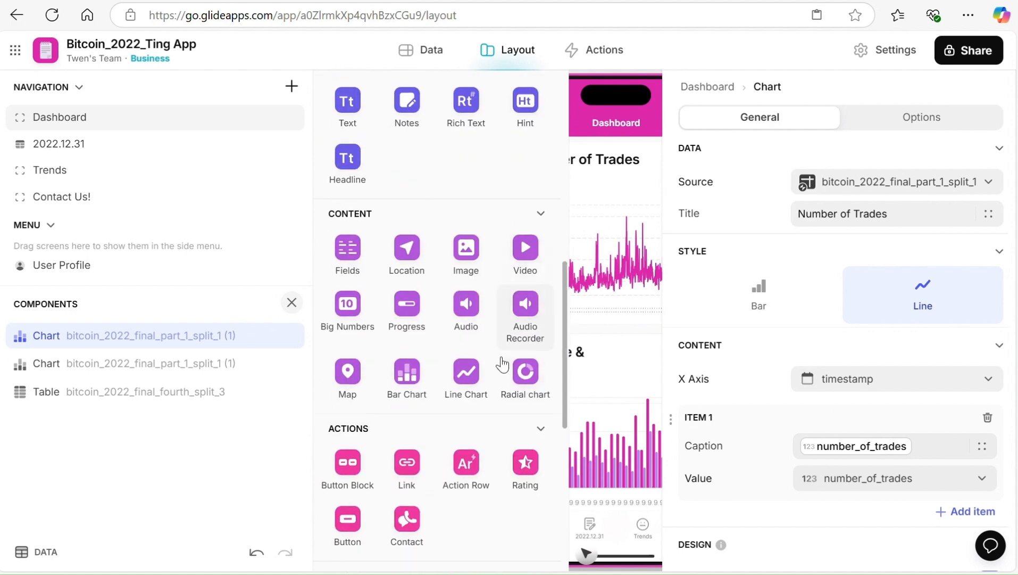
pyautogui.click(475, 373)
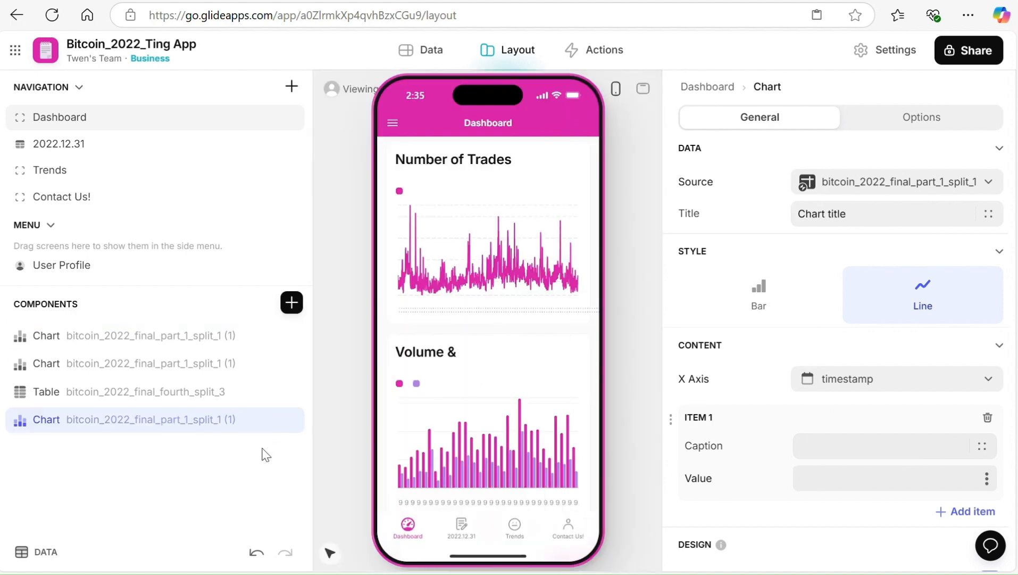
pyautogui.moveTo(236, 423); pyautogui.dragTo(220, 363)
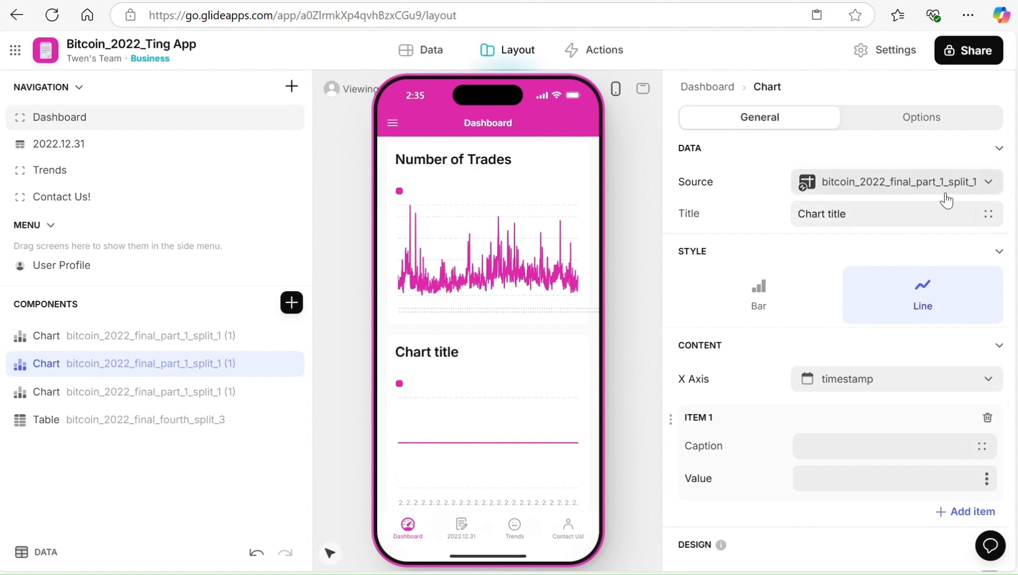
# Title the new line chart "price trends"
pyautogui.click(873, 215)
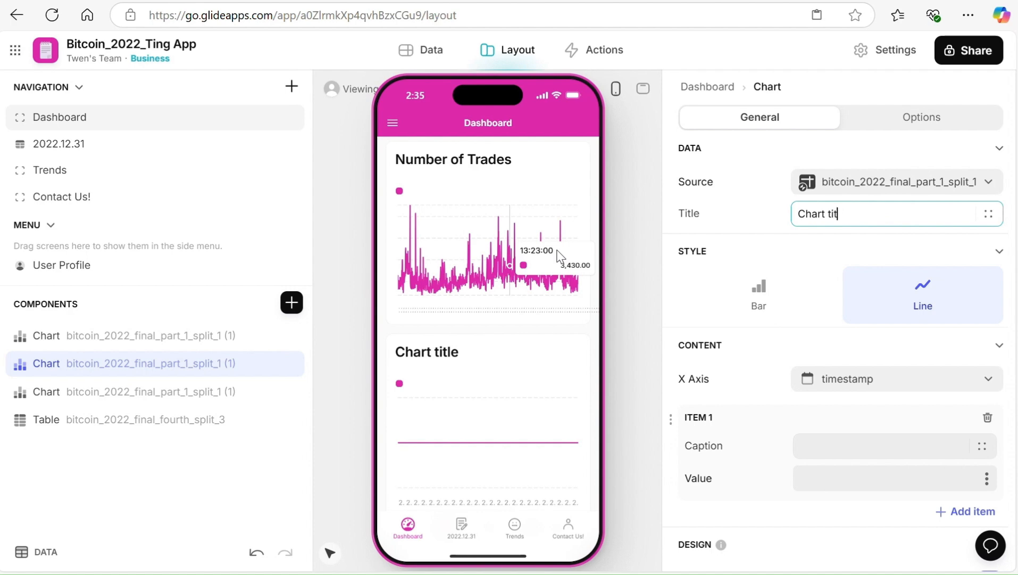
pyautogui.press('BackSpace')
pyautogui.press('BackSpace')
pyautogui.press('BackSpace')
pyautogui.press('BackSpace')
pyautogui.press('BackSpace')
pyautogui.press('BackSpace')
pyautogui.press('BackSpace')
pyautogui.press('BackSpace')
pyautogui.press('BackSpace')
pyautogui.write('pr')
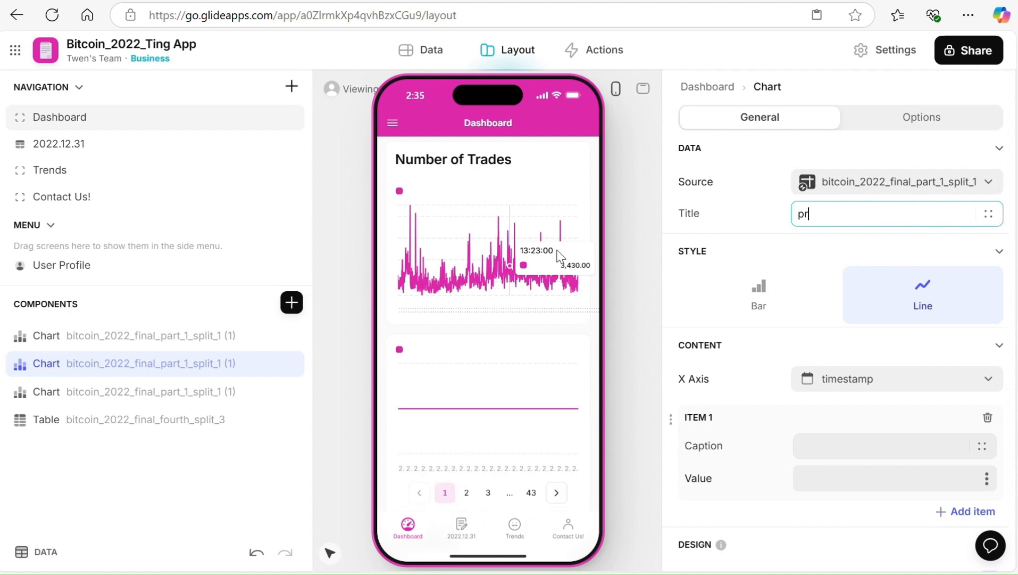
pyautogui.write('ice tra')
pyautogui.press('BackSpace')
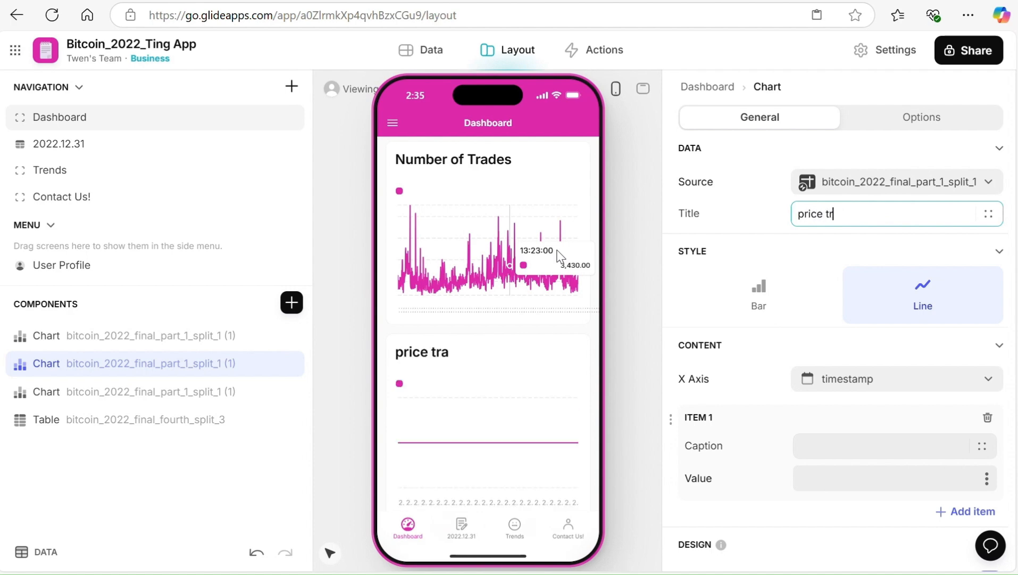
pyautogui.write('ends')
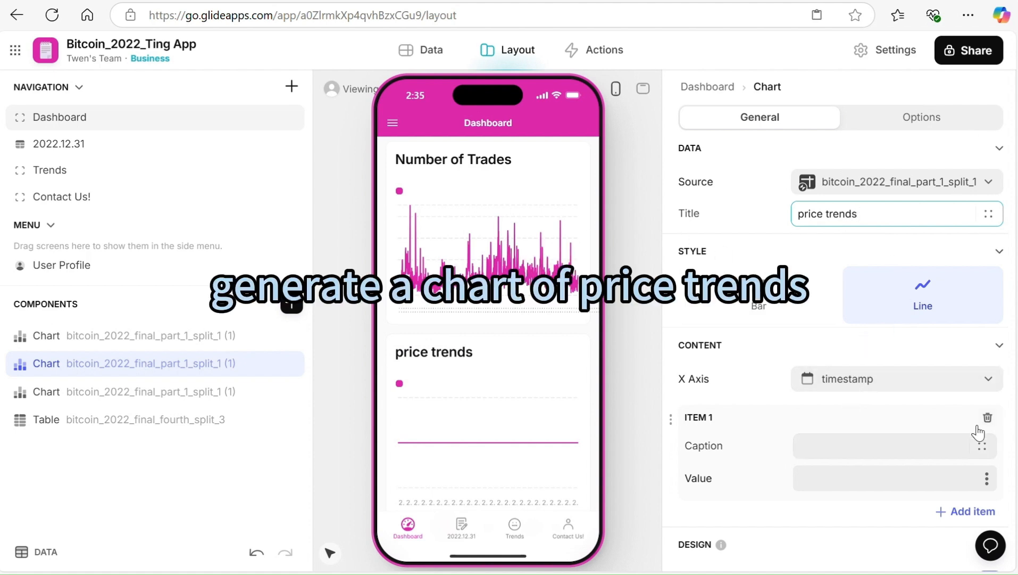
# Use the high column as both caption and value of Item 1 in the price trends chart
pyautogui.click(982, 446)
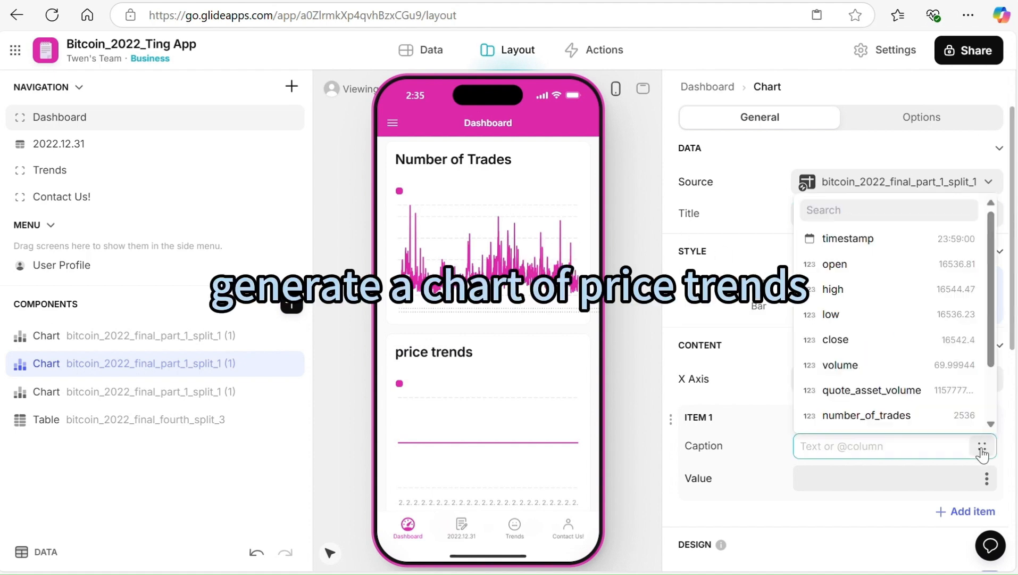
pyautogui.click(851, 290)
pyautogui.scroll(-2, 851, 426)
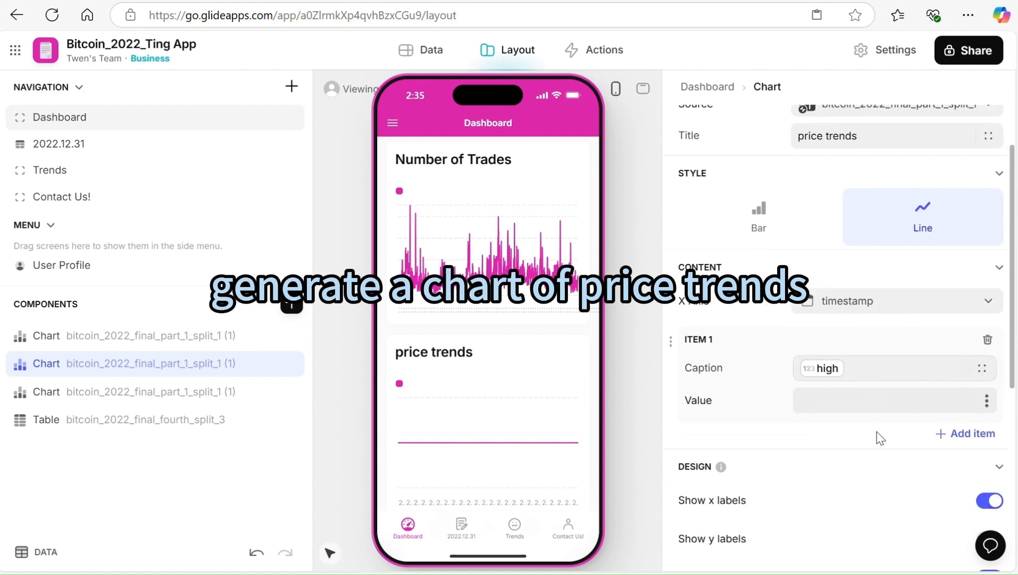
pyautogui.click(985, 399)
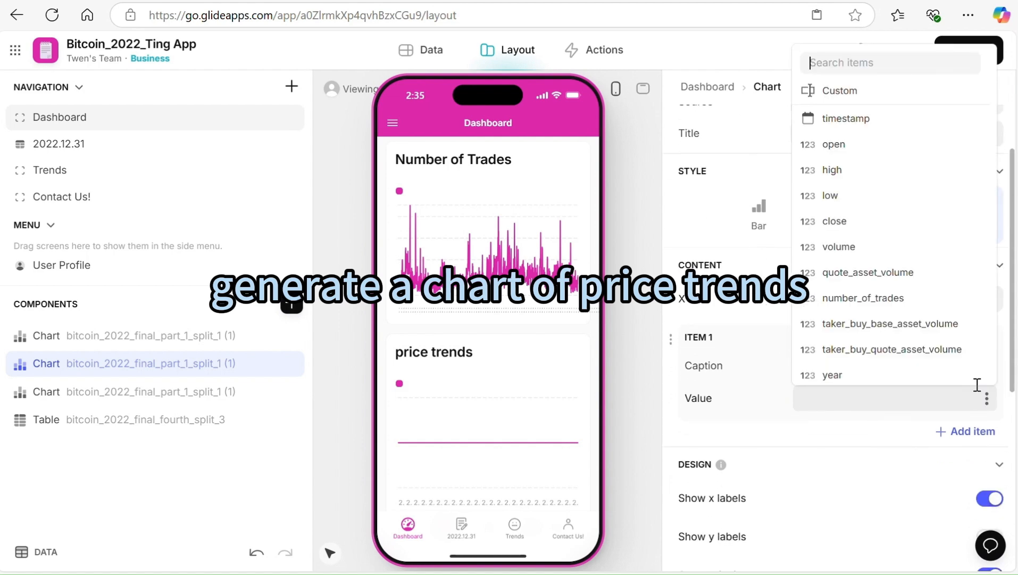
pyautogui.click(826, 169)
# Add a second item to the price trends chart with the low column as its caption and value
pyautogui.click(971, 432)
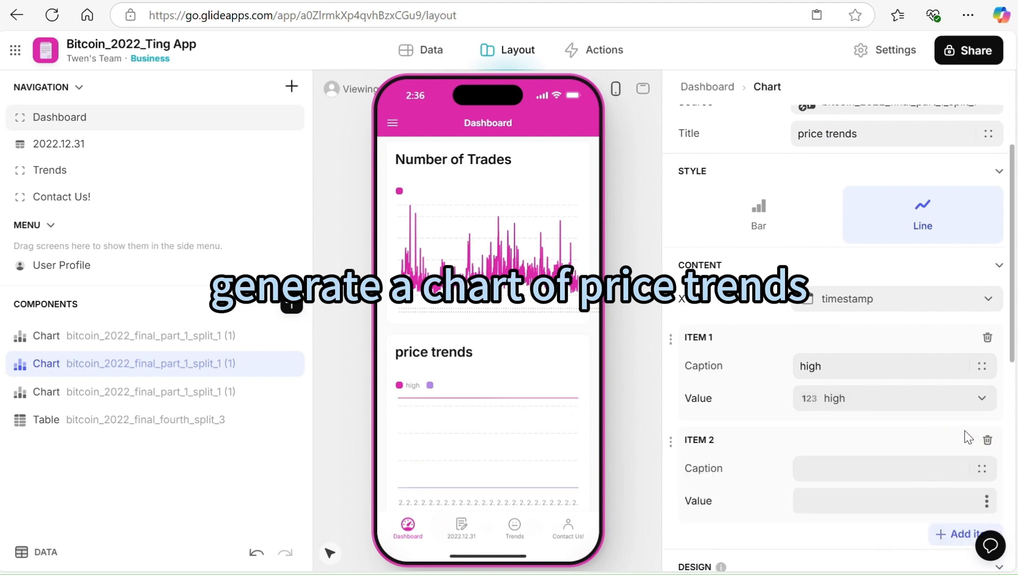
pyautogui.click(982, 468)
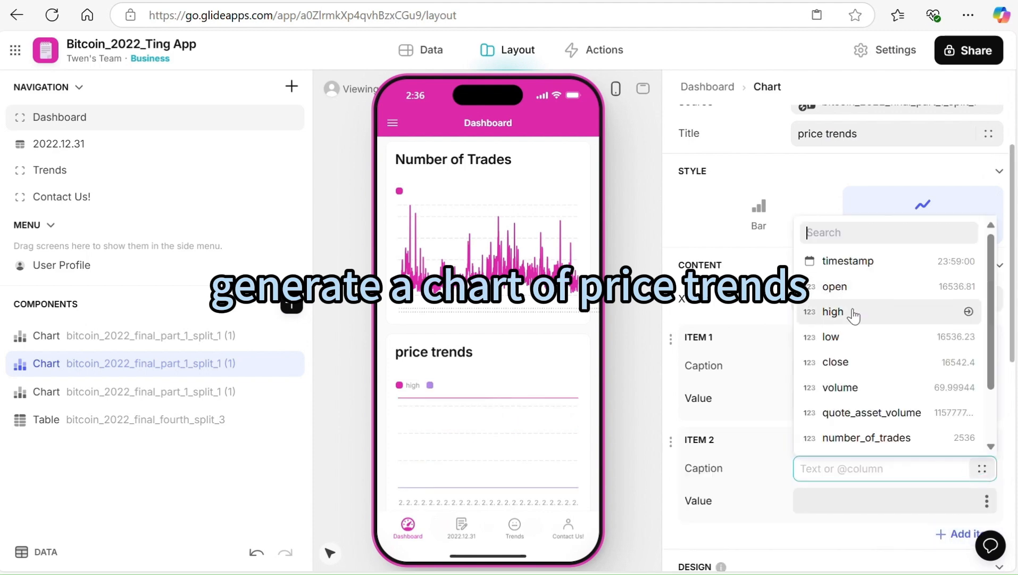
pyautogui.click(852, 338)
pyautogui.click(988, 500)
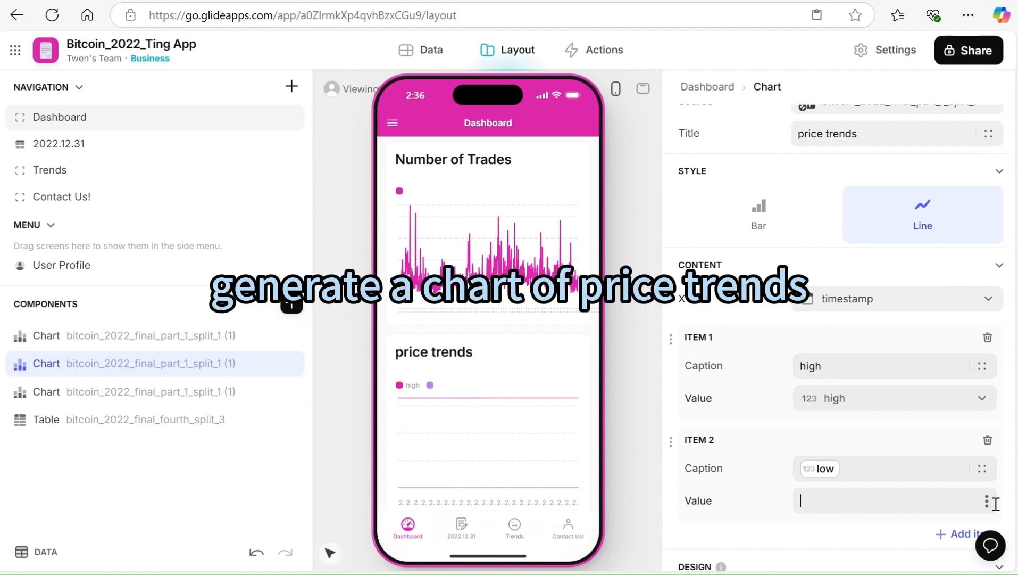
pyautogui.click(830, 292)
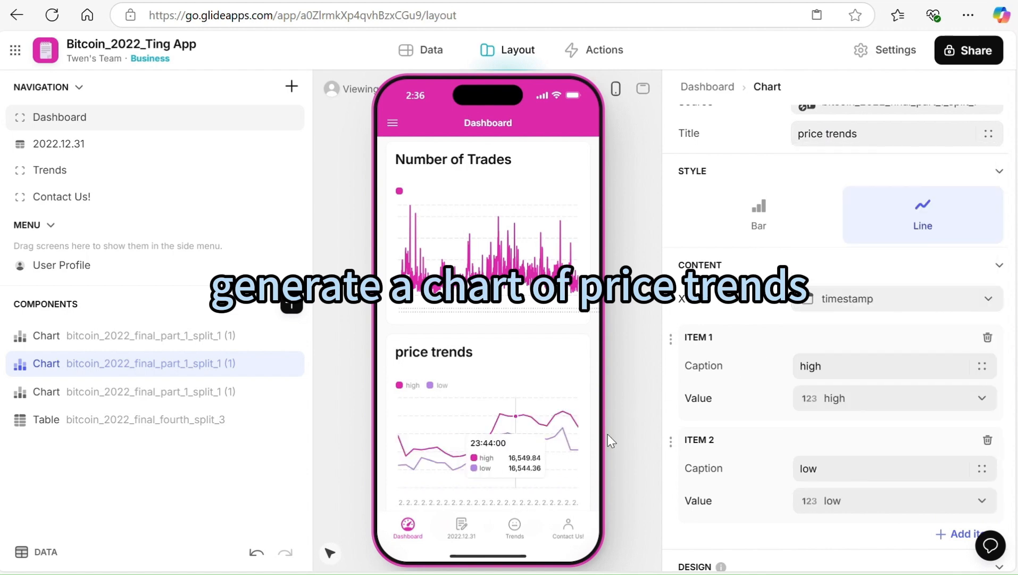
# Set the price trends chart's page size to 10000
pyautogui.scroll(-5, 825, 432)
pyautogui.scroll(-4, 873, 383)
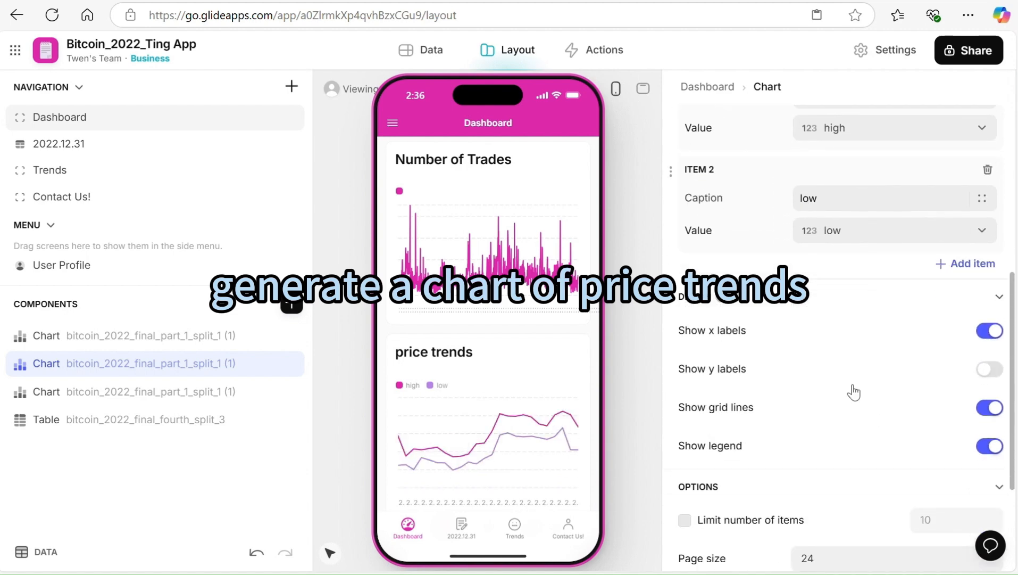
pyautogui.click(854, 390)
pyautogui.moveTo(855, 390); pyautogui.dragTo(781, 392)
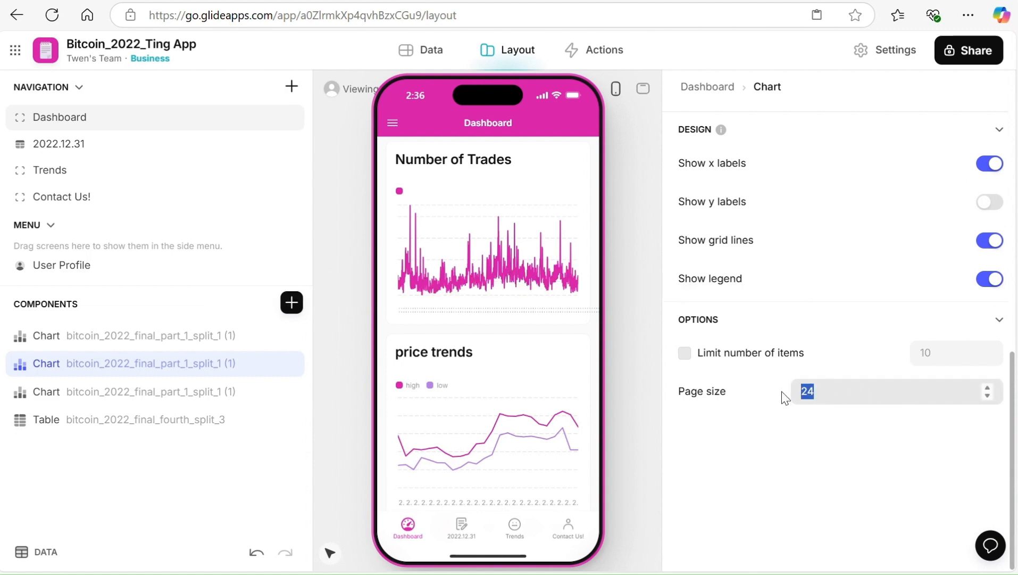
pyautogui.write('10000')
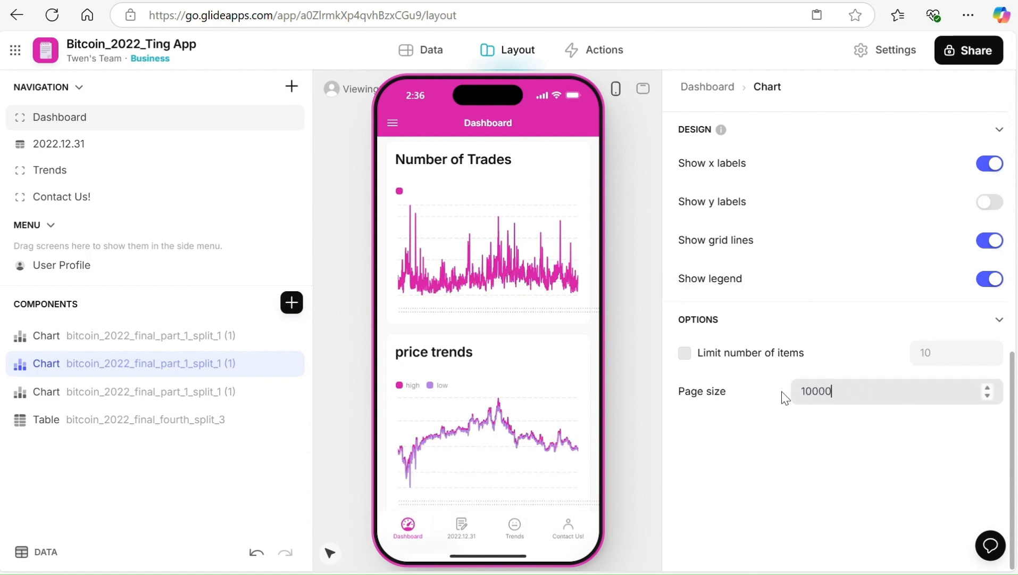
pyautogui.click(718, 437)
# Review the Dashboard preview from the price trends chart down to page 3 of the table and back
pyautogui.scroll(-5, 488, 246)
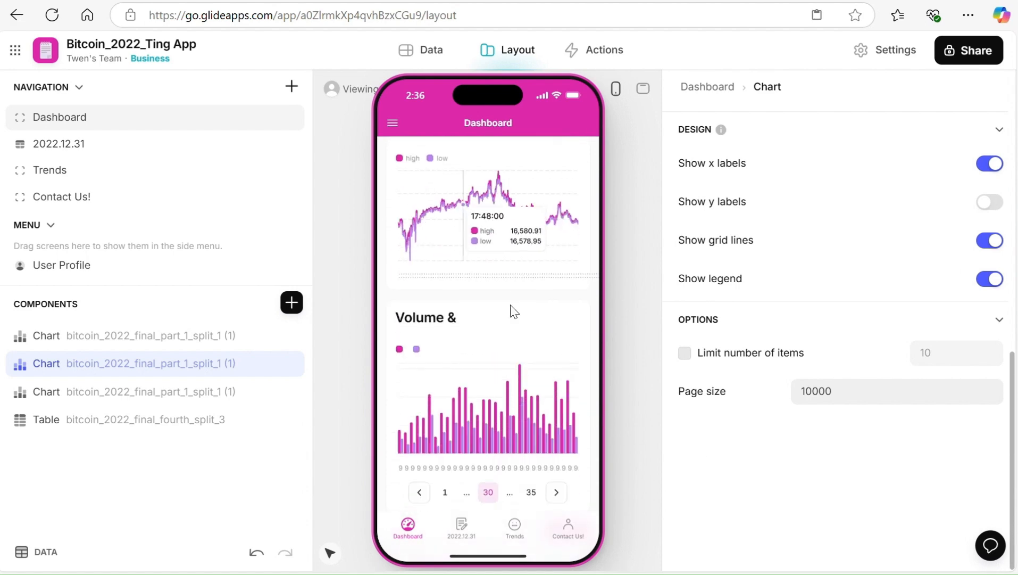
pyautogui.scroll(-3, 485, 370)
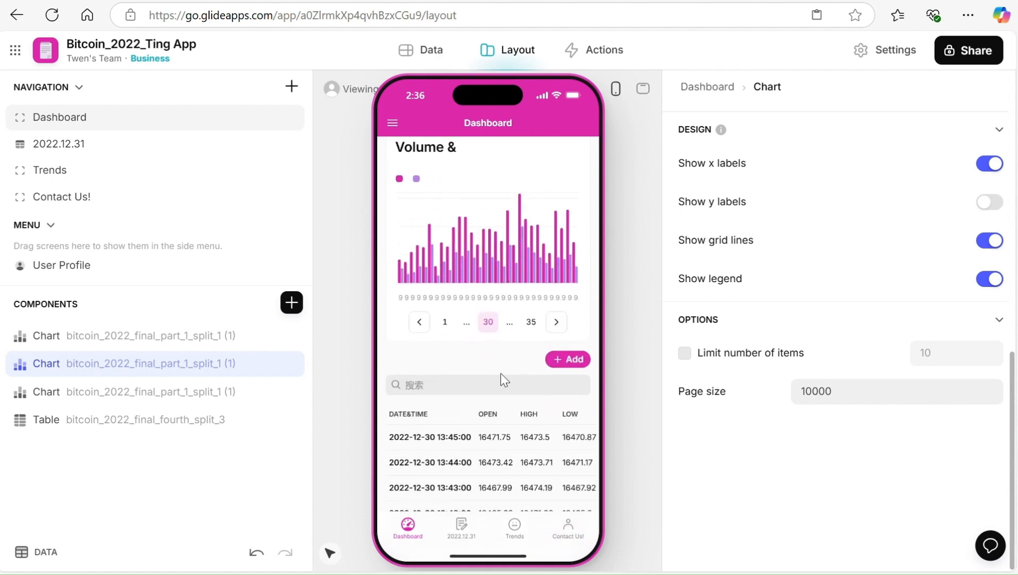
pyautogui.scroll(-6, 503, 381)
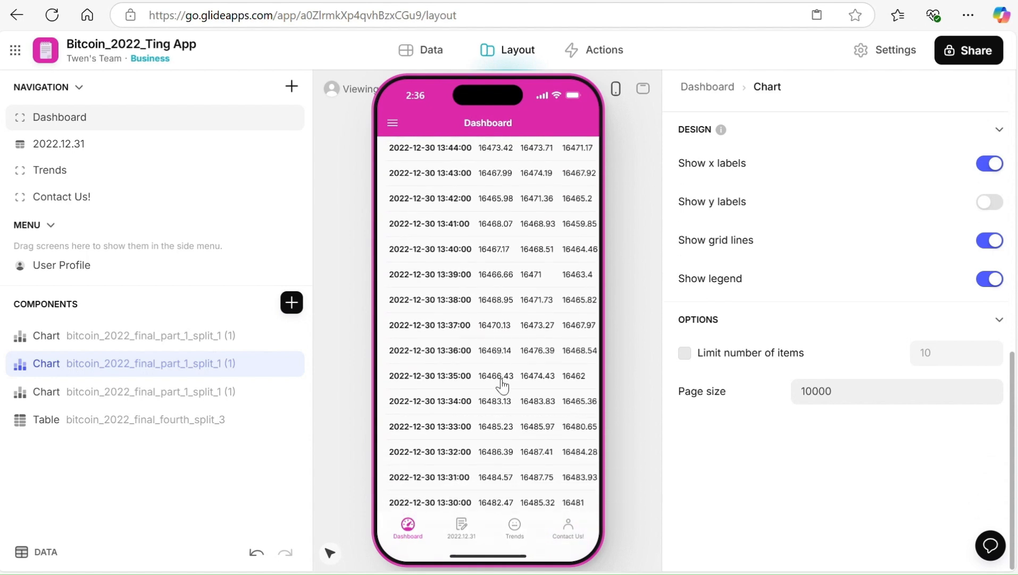
pyautogui.scroll(-5, 502, 385)
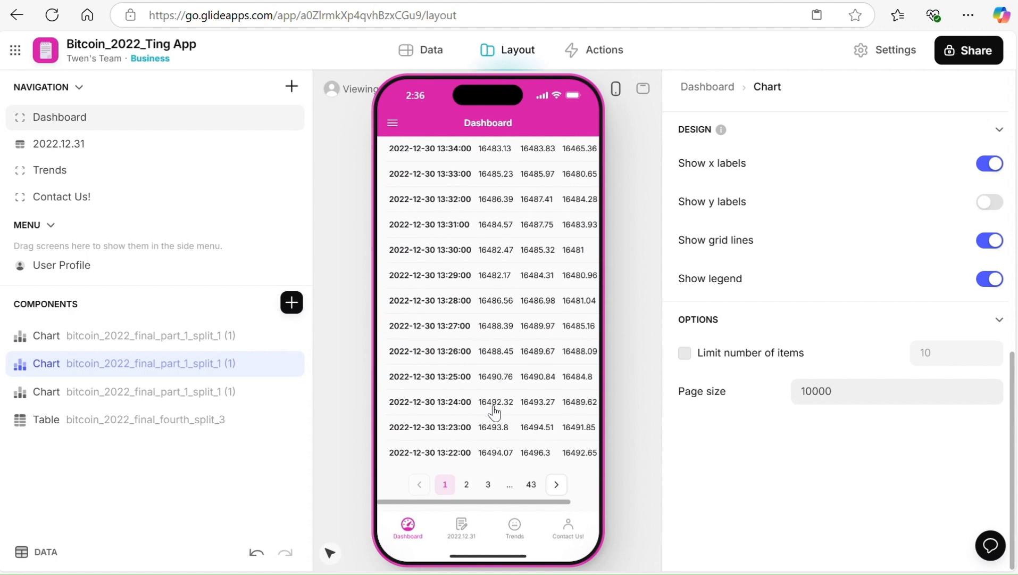
pyautogui.click(488, 484)
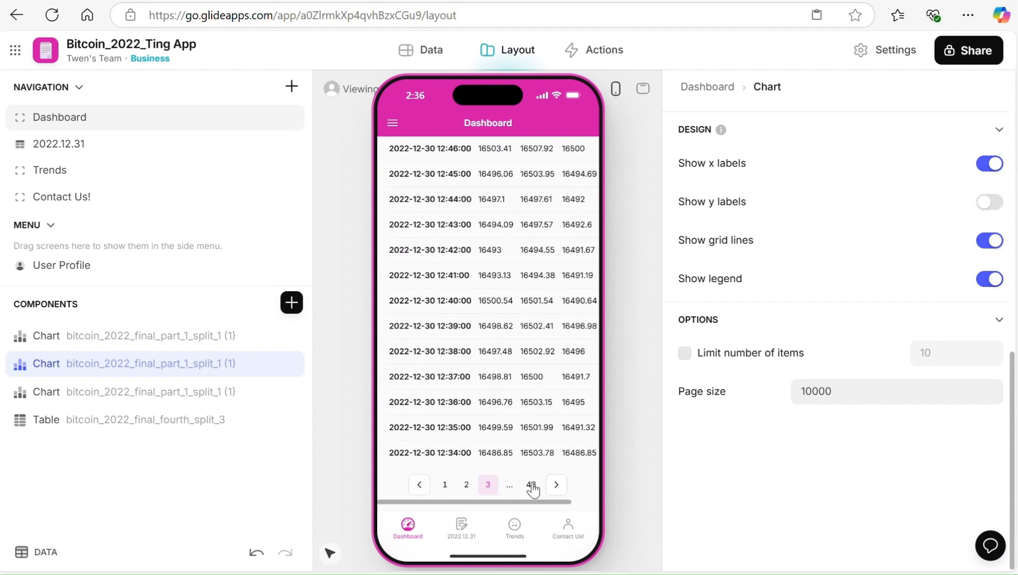
pyautogui.scroll(10, 536, 425)
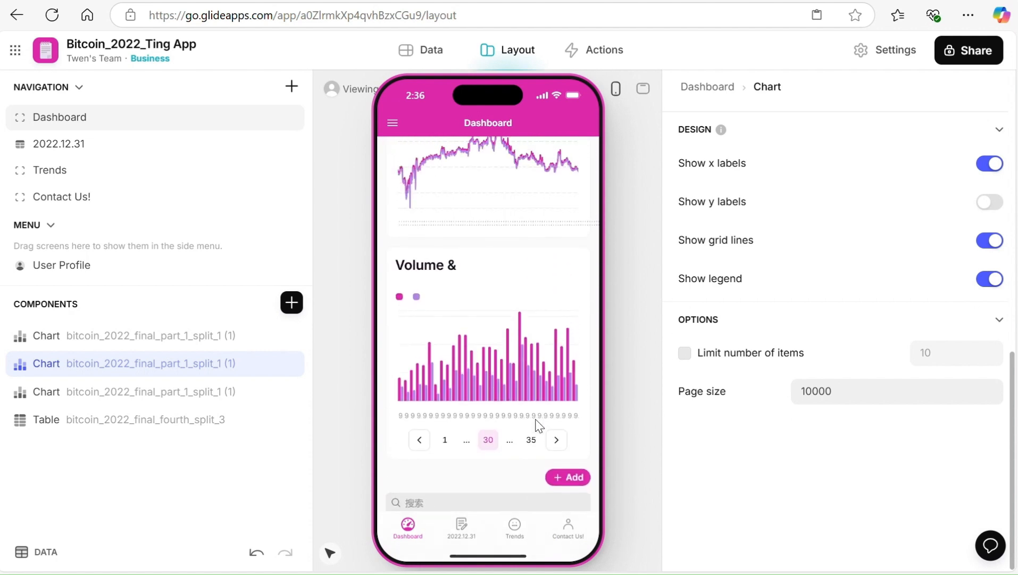
pyautogui.scroll(5, 537, 424)
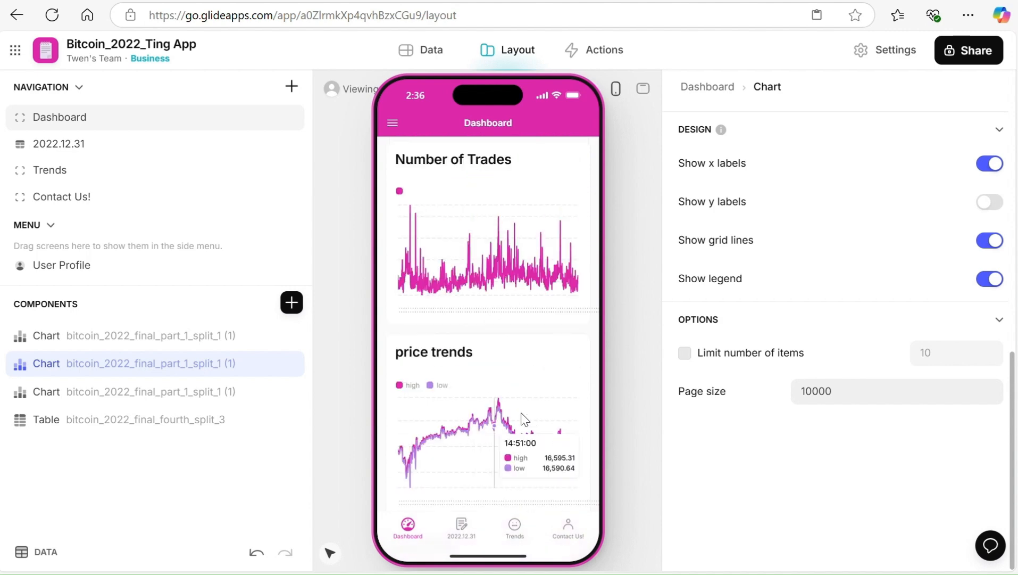
# Browse the 2022.12.31 screen's data grid through pages 2 and 3
pyautogui.click(462, 529)
pyautogui.scroll(-3, 476, 252)
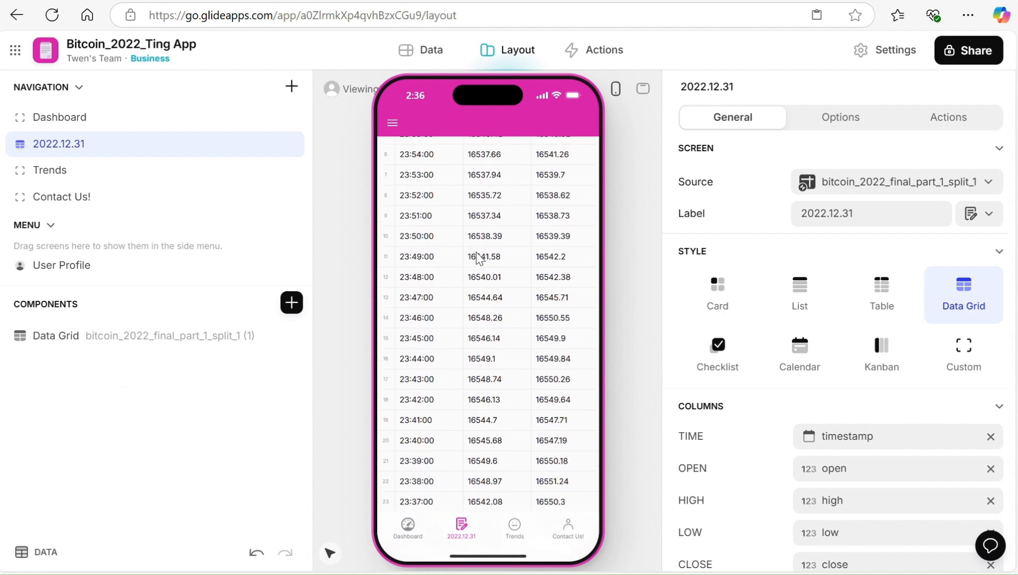
pyautogui.scroll(-2, 476, 252)
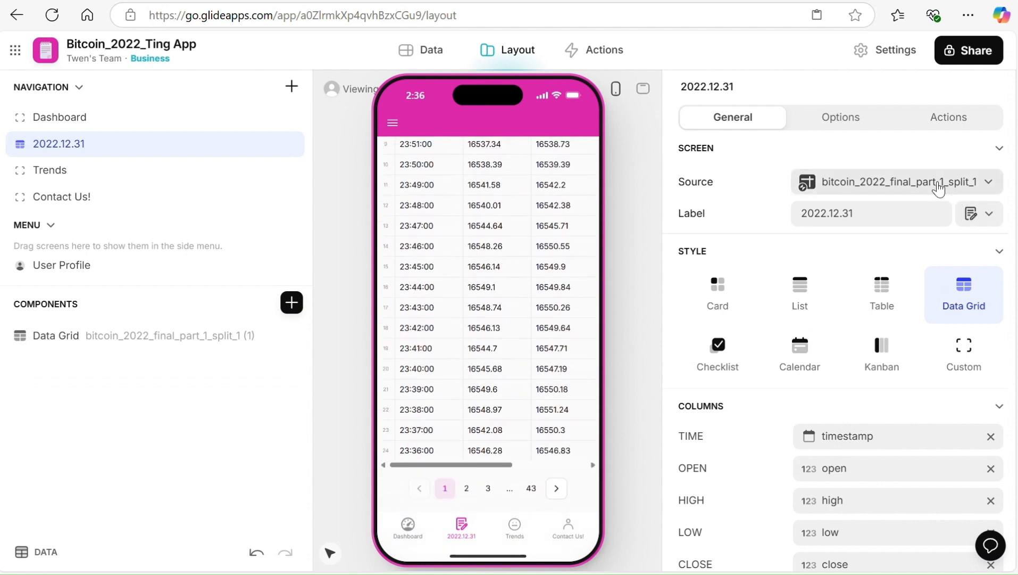
pyautogui.click(467, 488)
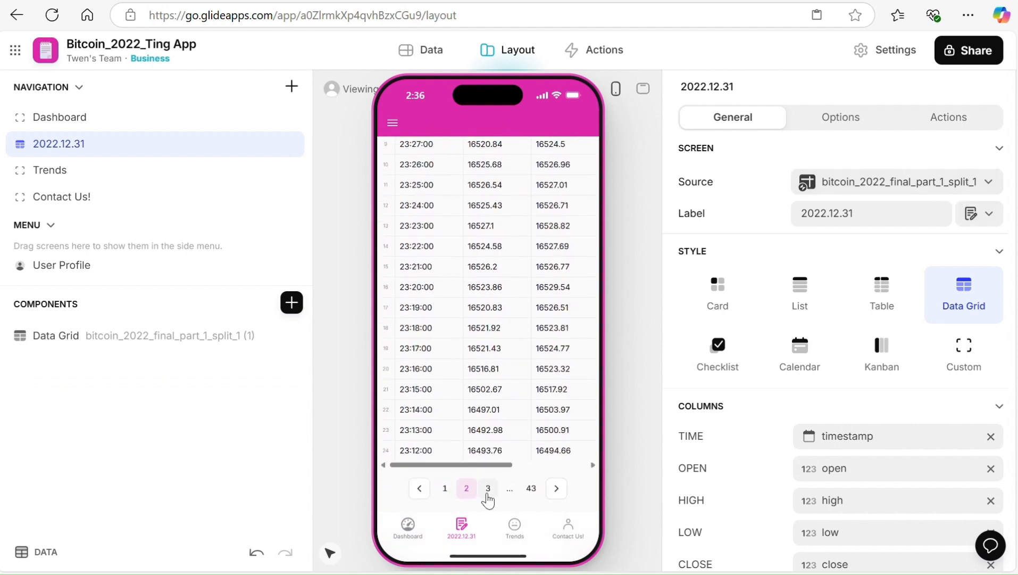
pyautogui.click(487, 488)
# Look through the Bitcoin price, trading volume and taker buy volume charts on the Trends screen
pyautogui.click(515, 537)
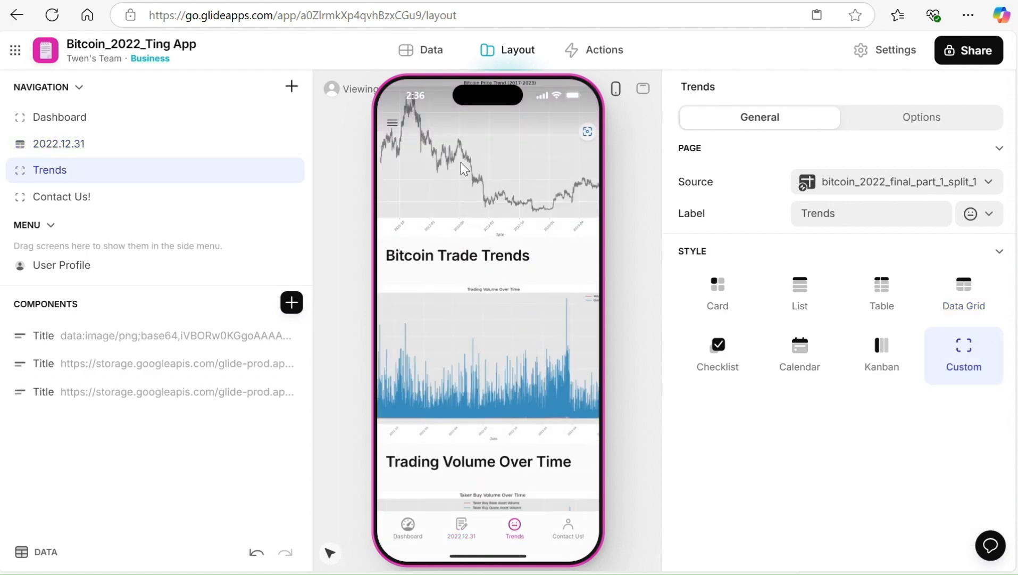
pyautogui.scroll(-4, 500, 353)
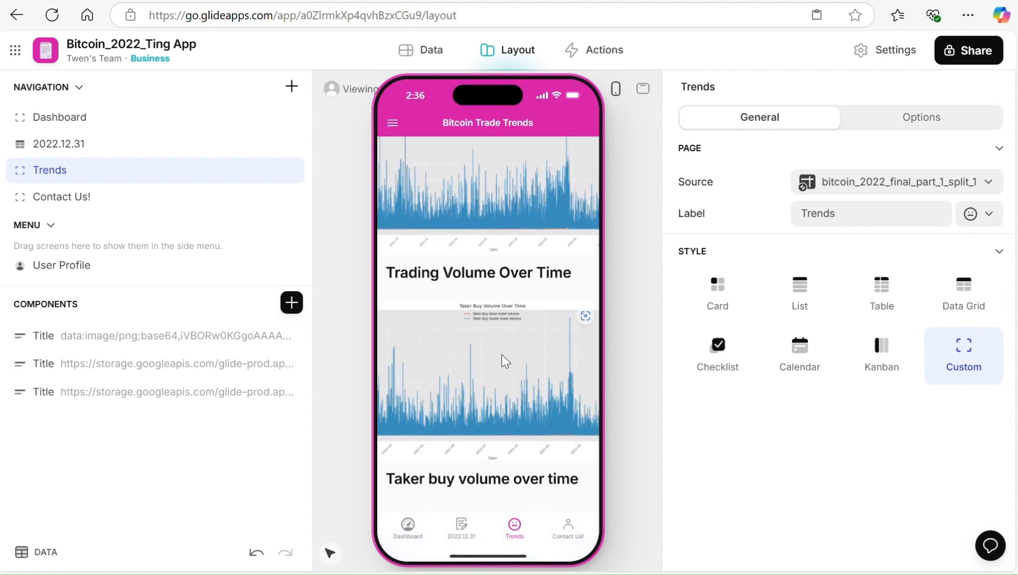
pyautogui.scroll(4, 503, 353)
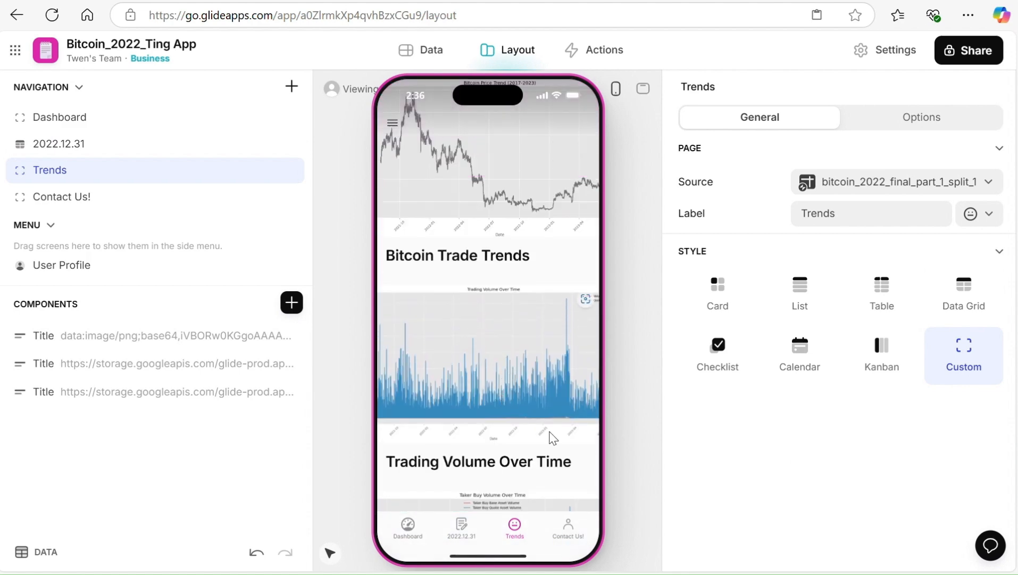
# Open the Contact Us! screen and look through its image, contact actions and GROUP list
pyautogui.moveTo(654, 574)
pyautogui.click(568, 541)
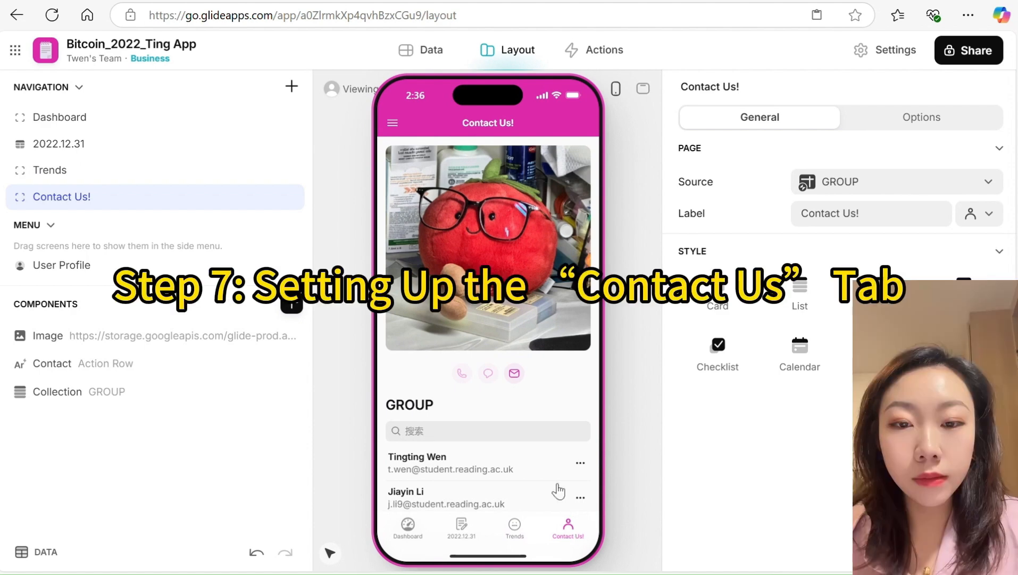
pyautogui.scroll(-3, 517, 411)
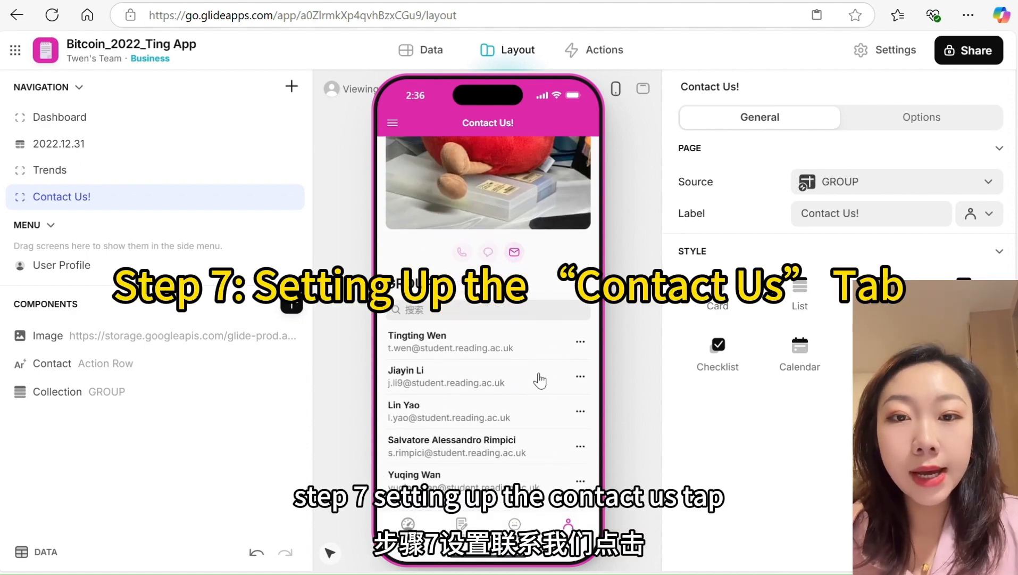